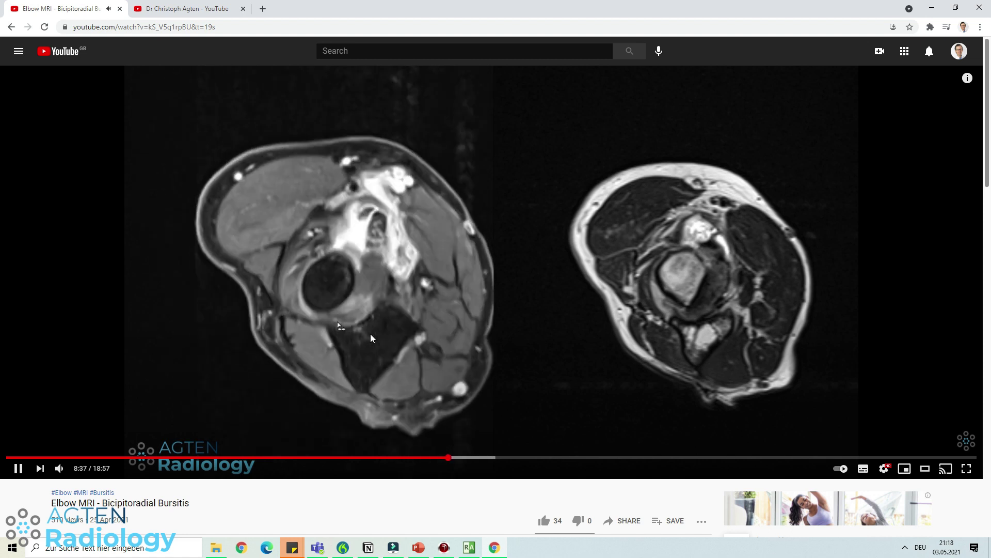
- Go to the radiology channel's home page and subscribe from the intro video's end card
click(180, 13)
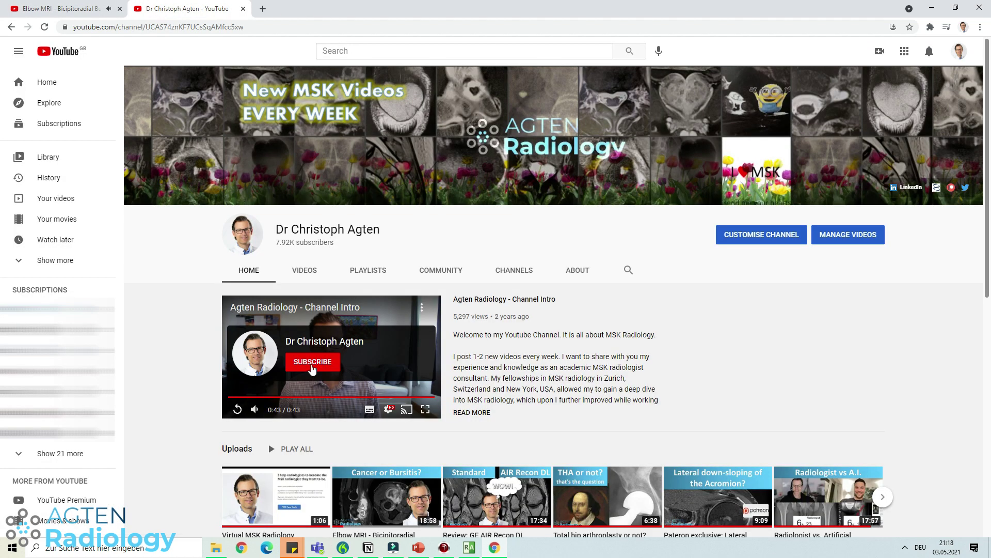
click(312, 363)
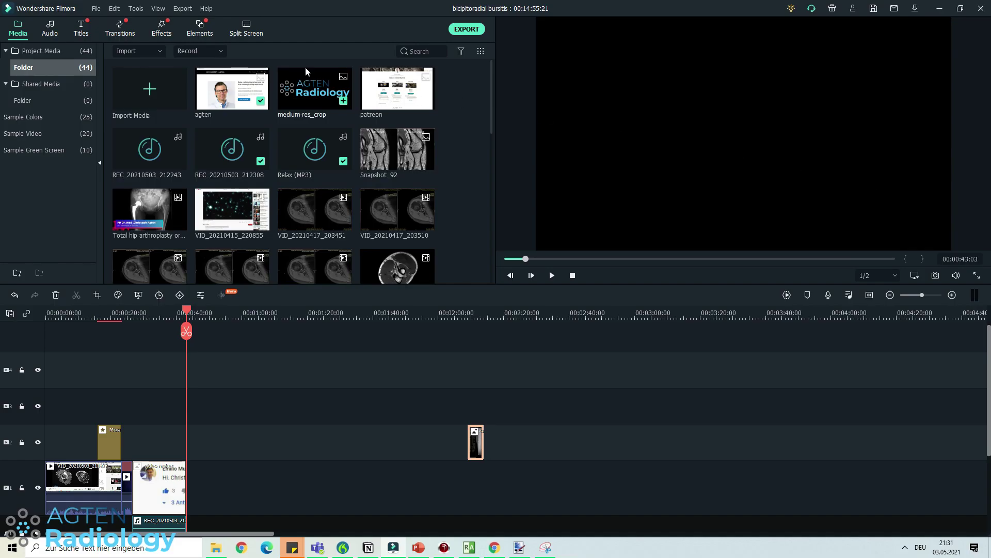
- Start a Record PC Screen capture from Filmora's Record dropdown
click(222, 50)
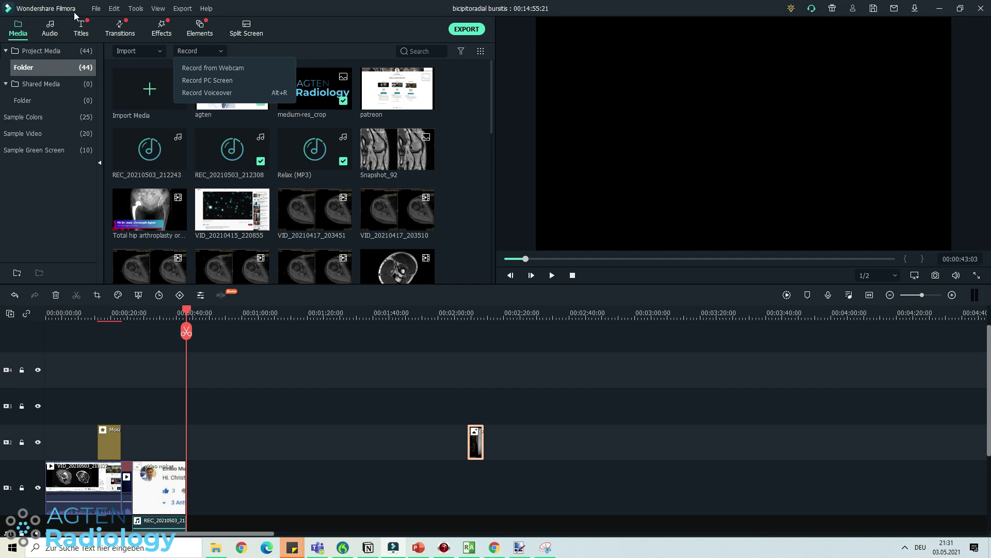
click(209, 80)
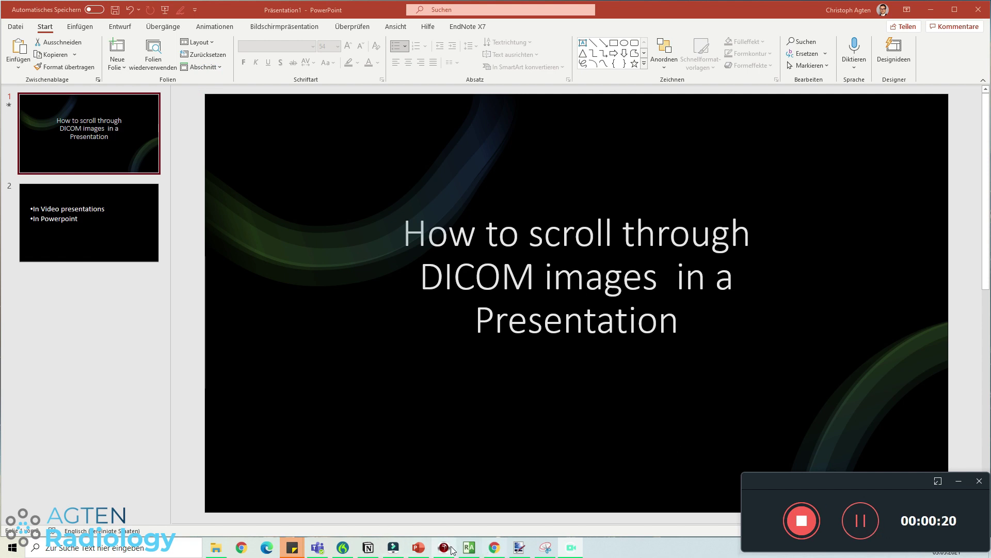
- Switch to MERLIN PACS-Viewer and scroll back and forth through the linked coronal knee MRI slices
key(alt+Tab)
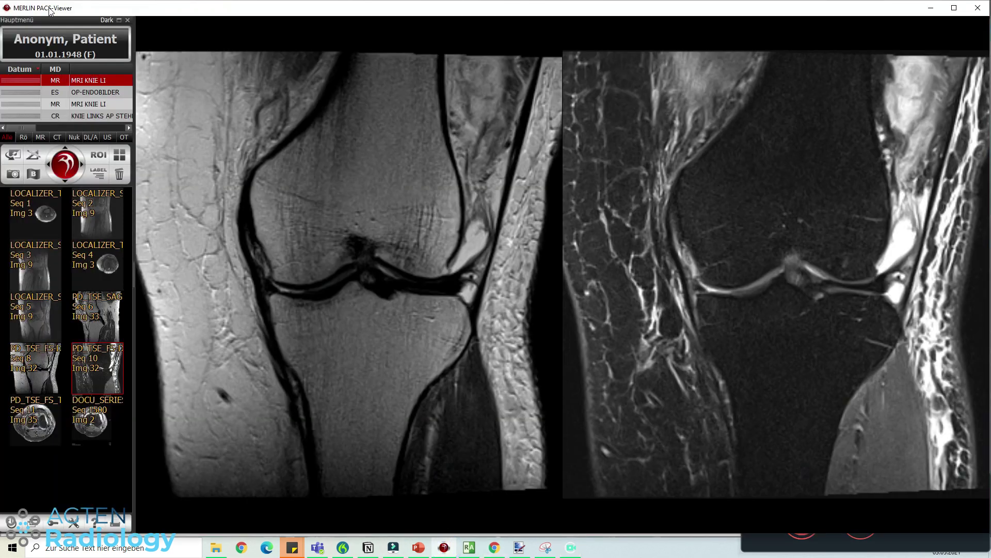
scroll(393, 309, down, 10)
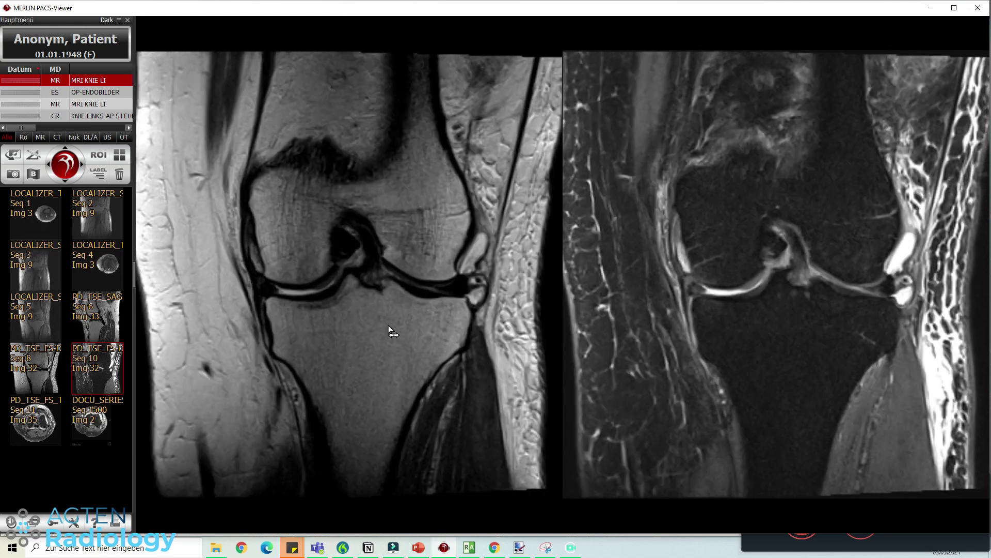
scroll(283, 215, down, 6)
scroll(339, 344, up, 6)
scroll(351, 341, down, 1)
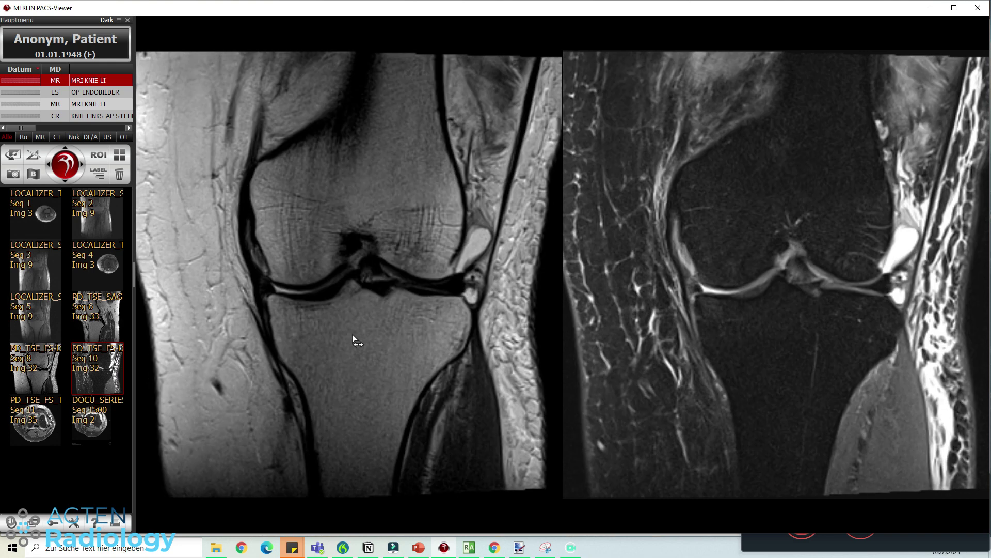
scroll(398, 344, up, 1)
scroll(391, 329, down, 5)
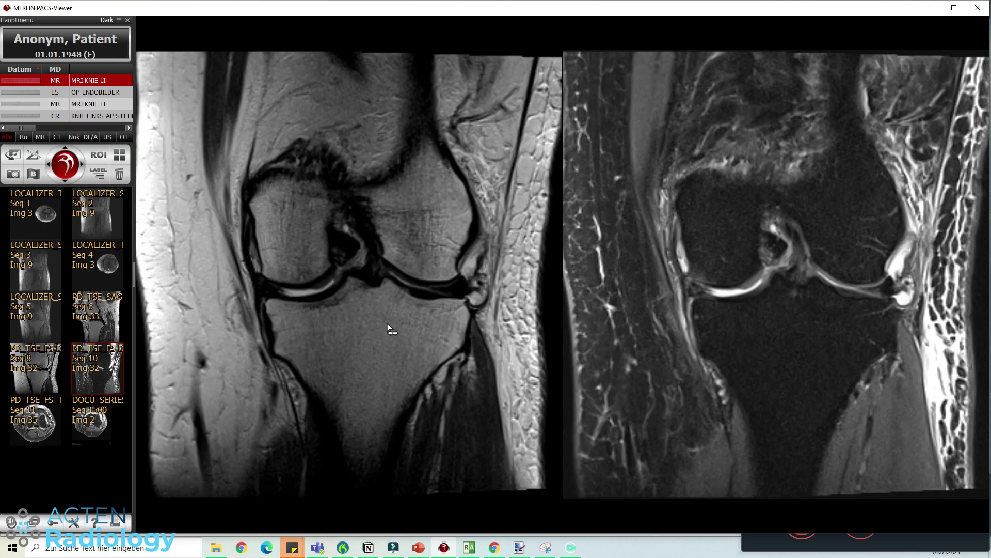
scroll(389, 327, up, 4)
scroll(386, 327, down, 2)
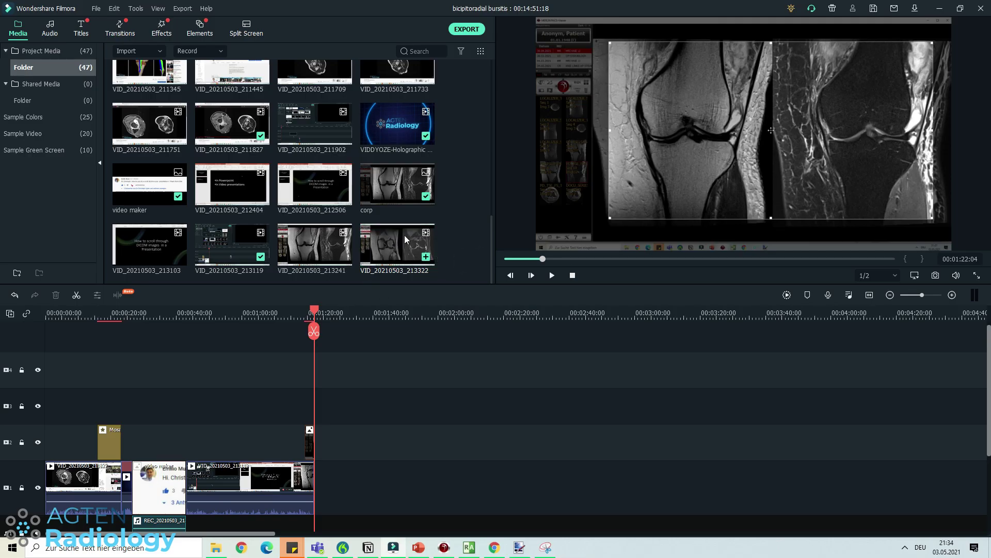
- Place VID_20210503_213322 on track 1 and scrub the playhead to a knee MRI frame
drag(395, 245, 332, 467)
drag(320, 319, 333, 356)
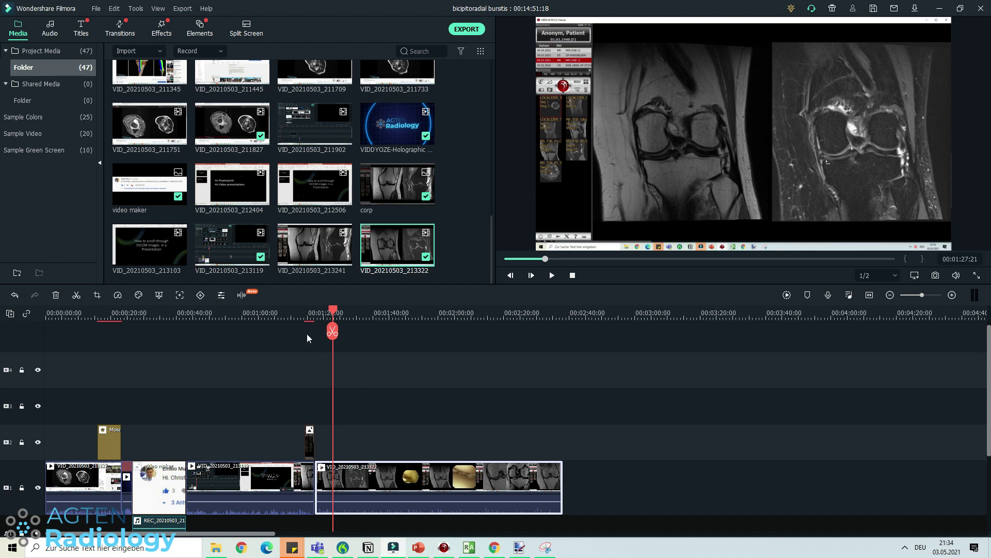
drag(333, 308, 331, 316)
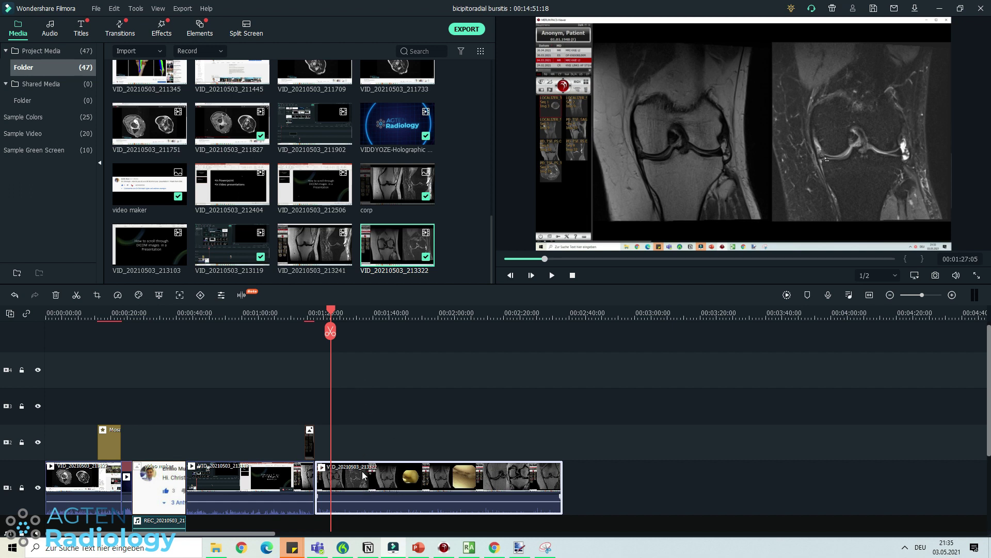
- Open Crop and Zoom for the knee clip and show its Ratio options
right_click(389, 486)
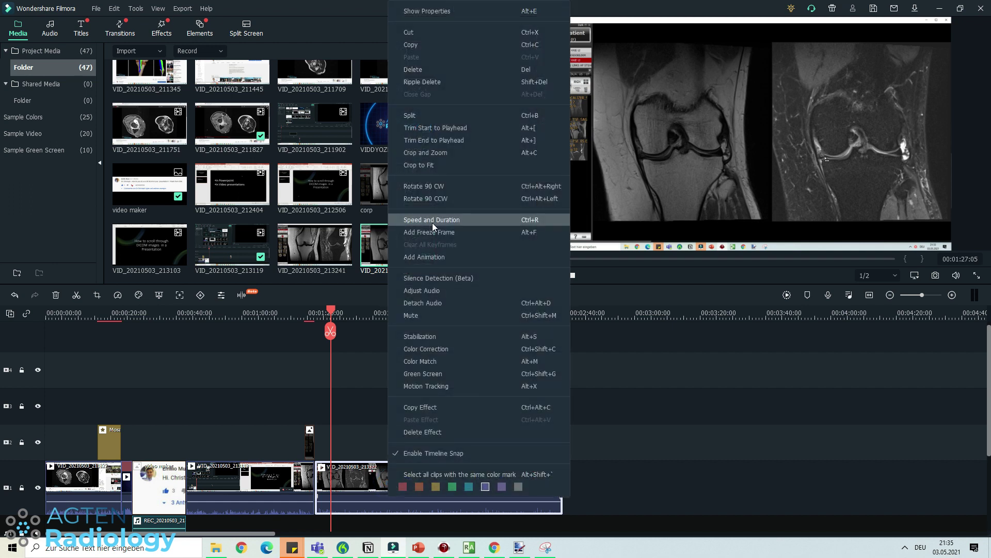
click(422, 152)
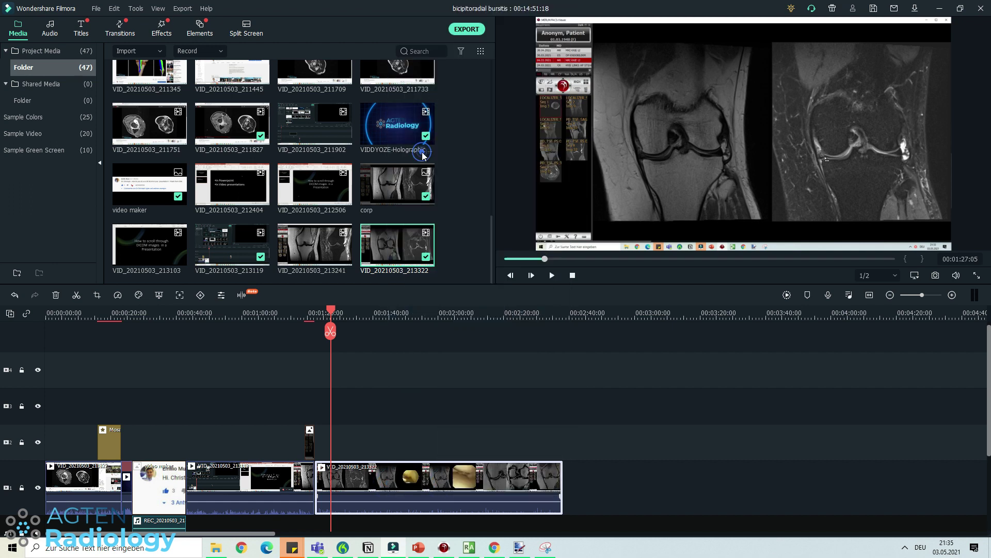
click(370, 373)
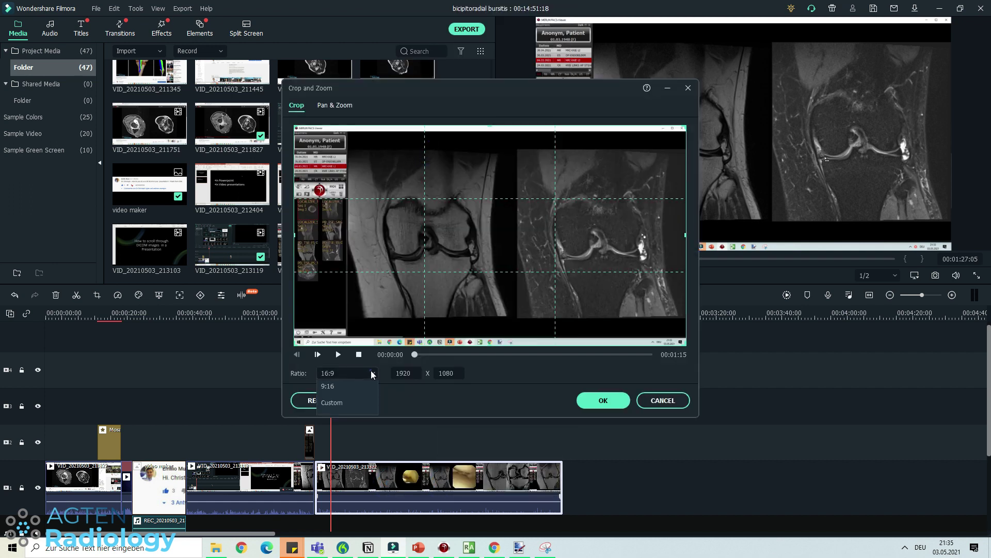
- Crop the knee clip at 16:9 to 1577 x 887 over the two MRI images, then preview it
click(303, 131)
drag(304, 131, 365, 165)
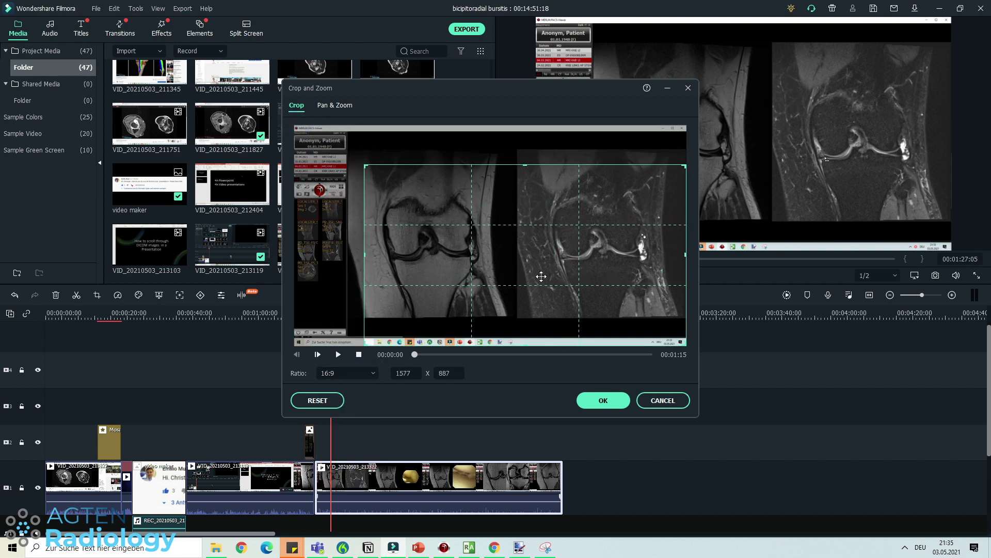
drag(541, 276, 529, 251)
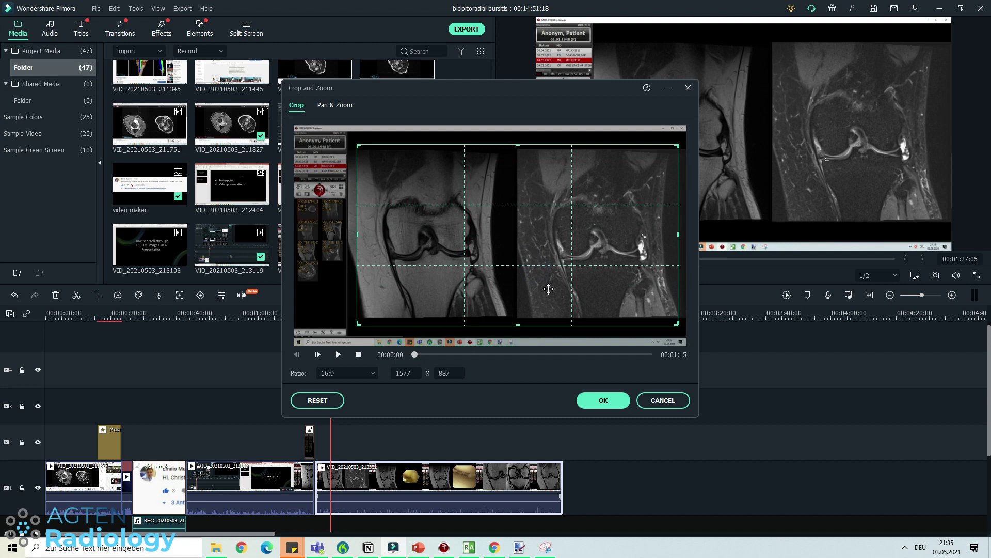
click(603, 401)
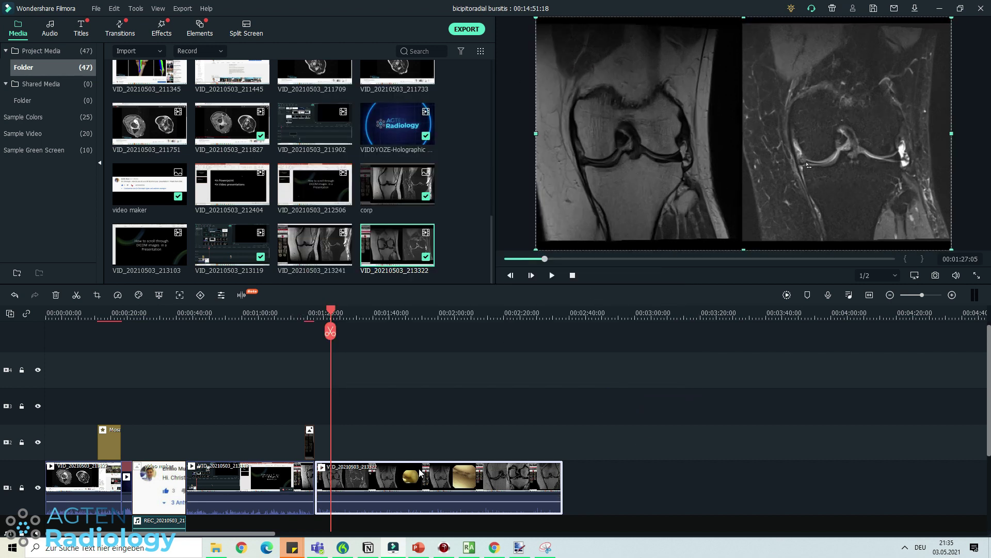
drag(331, 311, 454, 336)
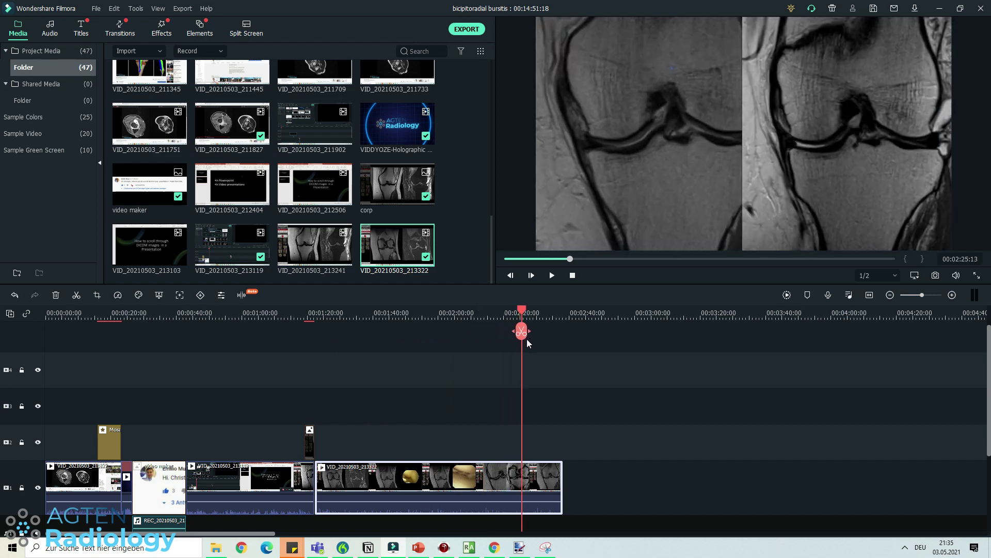
drag(528, 343, 557, 344)
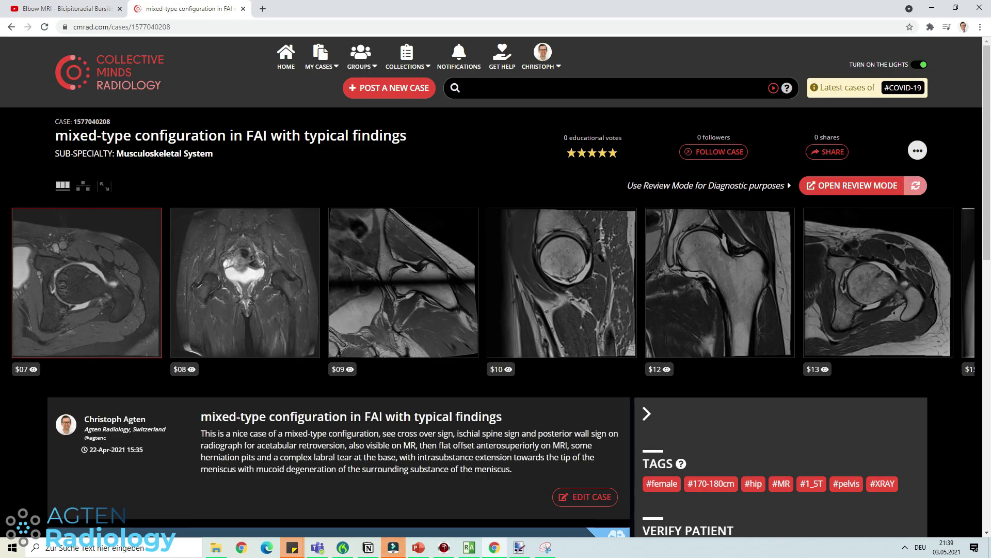
- Open review mode, put pd_tse_cor beside the pelvis X-ray, and scroll to slice 9/20
click(851, 199)
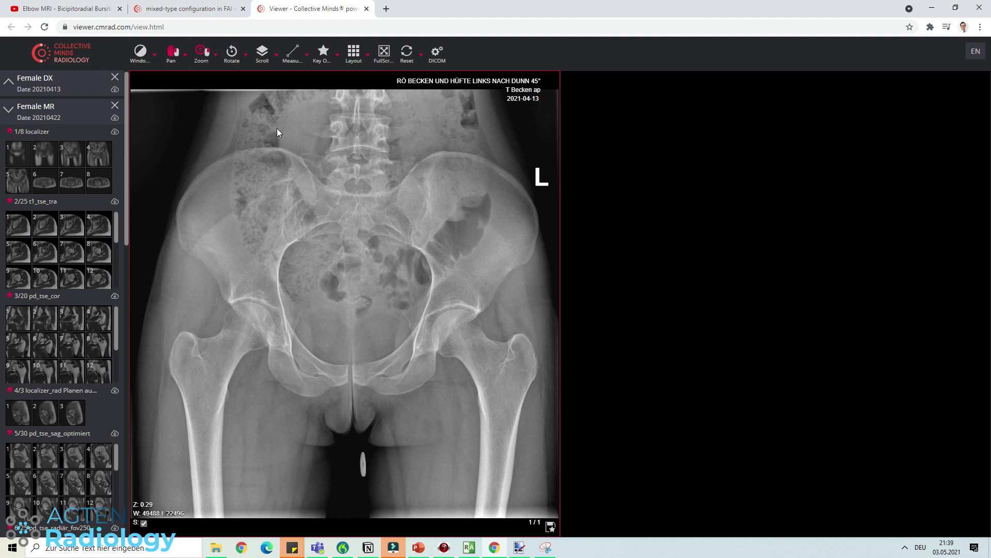
drag(54, 327, 788, 274)
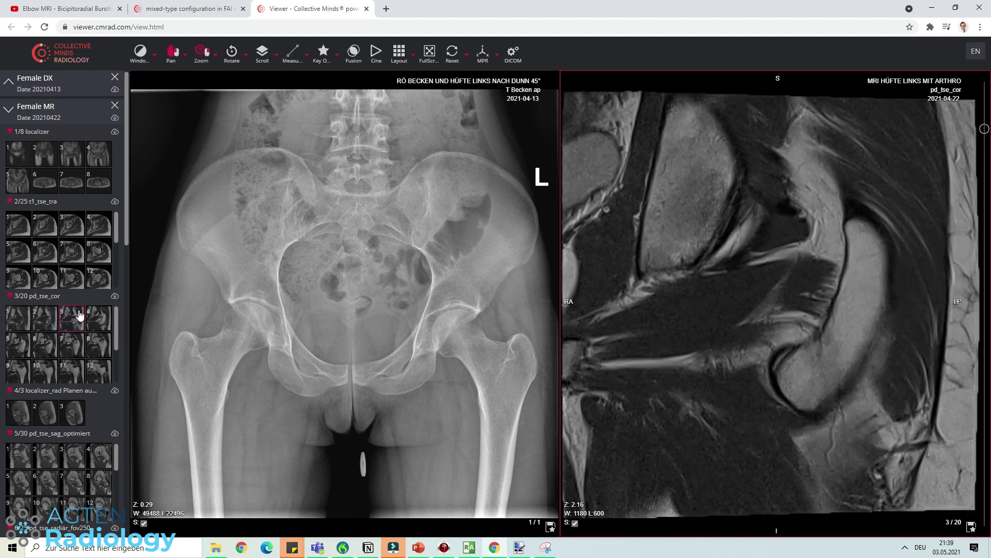
scroll(784, 232, down, 4)
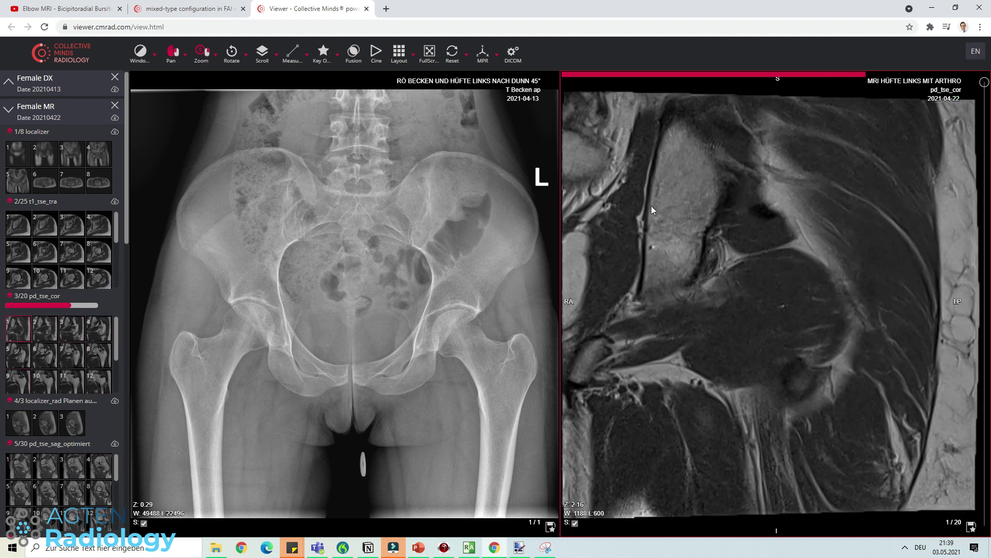
scroll(786, 263, down, 4)
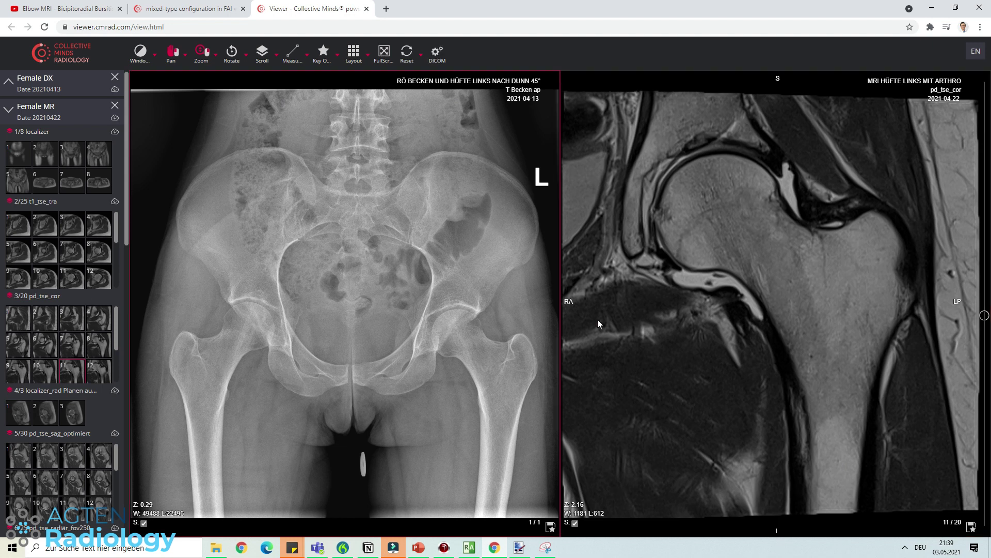
scroll(816, 125, up, 2)
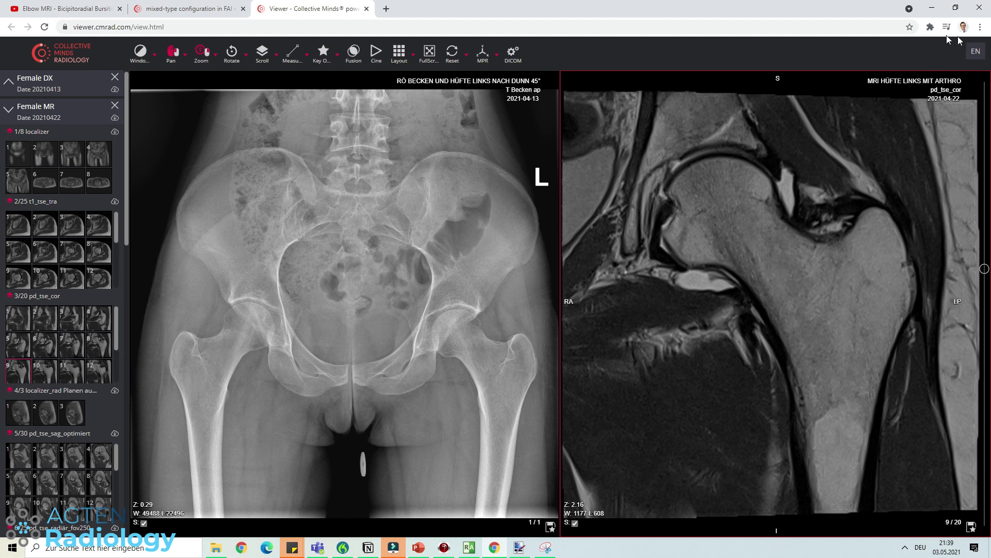
- Search Google for 'chrome recorder', view a Web Store result, and go back to the results
click(385, 9)
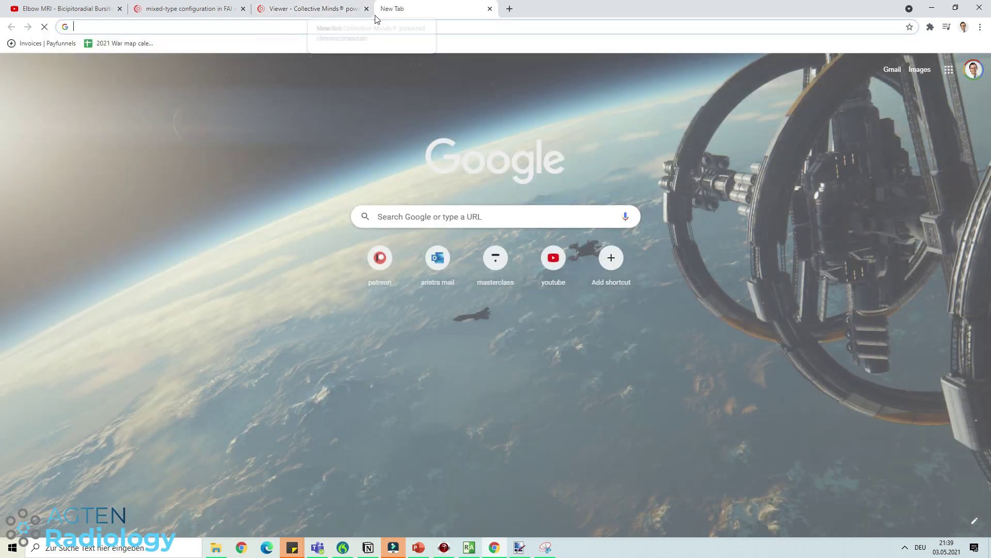
text(chrome recorder)
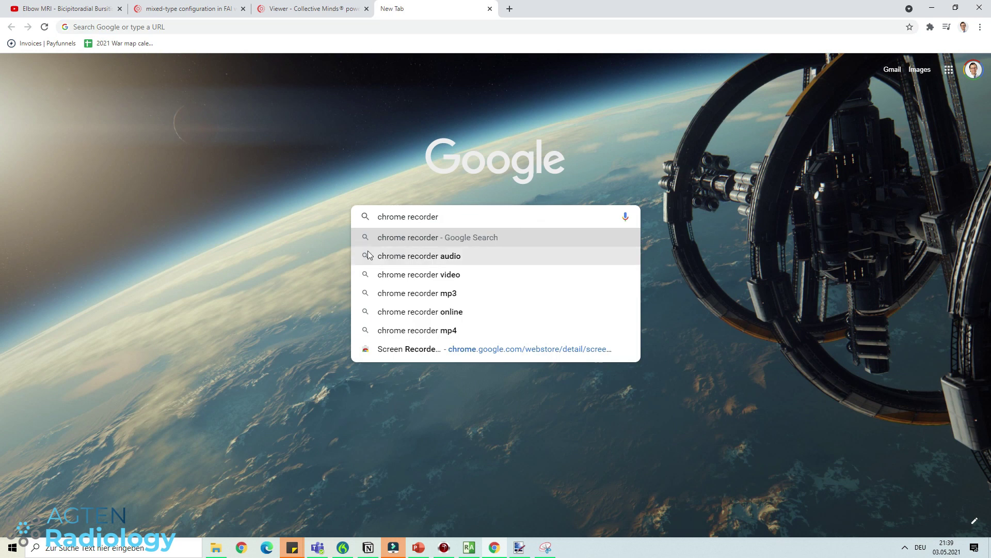
click(412, 241)
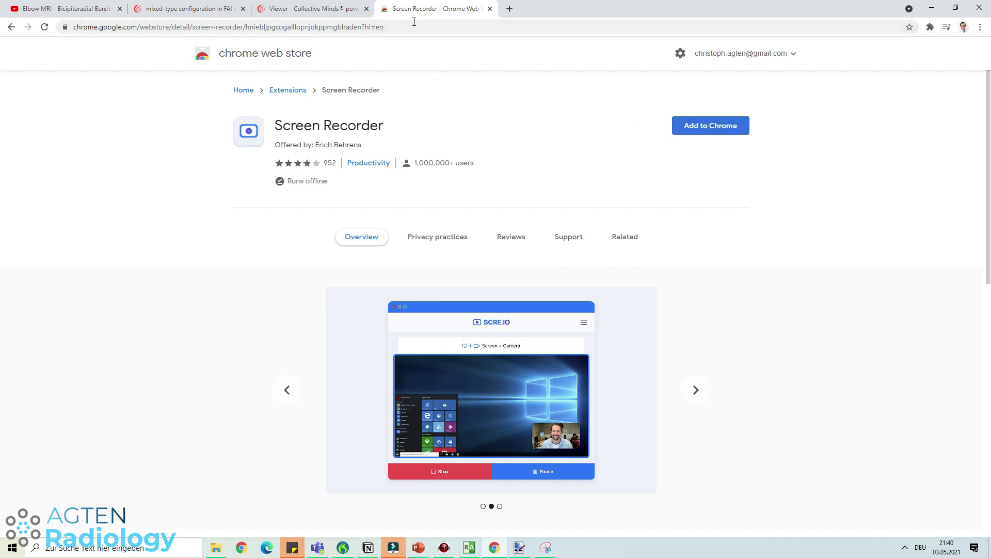
key(alt+Left)
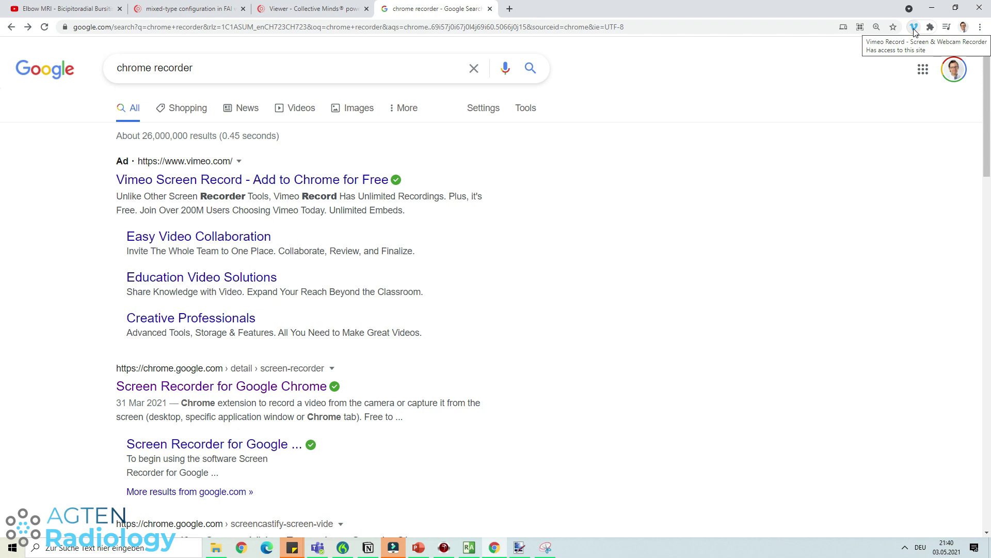
- In Vimeo Record, keep the Blue Snowball microphone and set the camera to Camera off
click(914, 28)
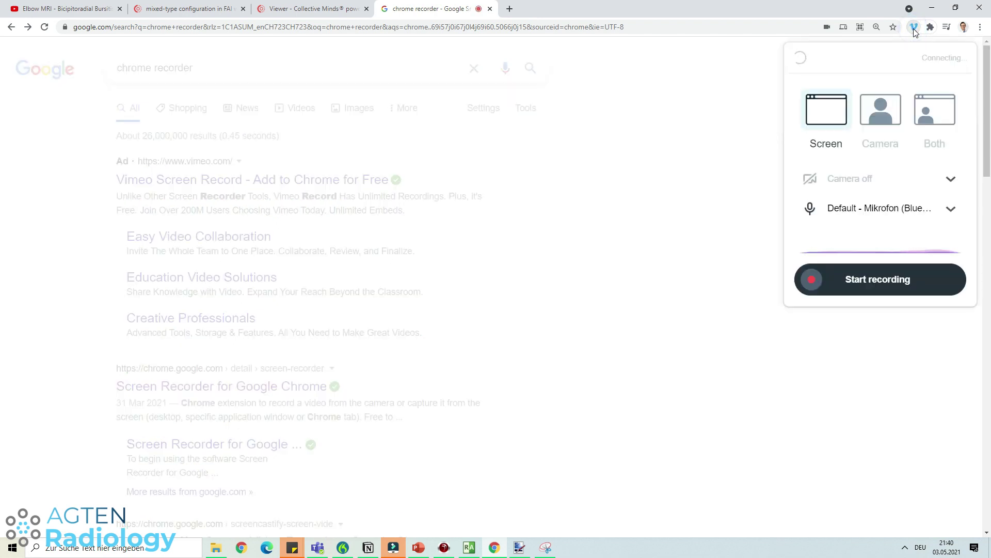
click(951, 212)
click(839, 248)
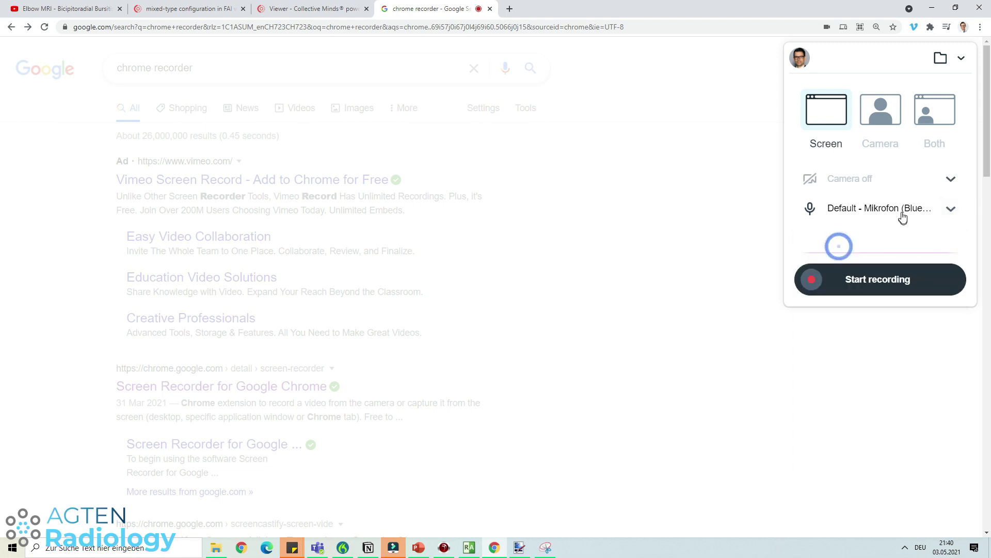
click(952, 178)
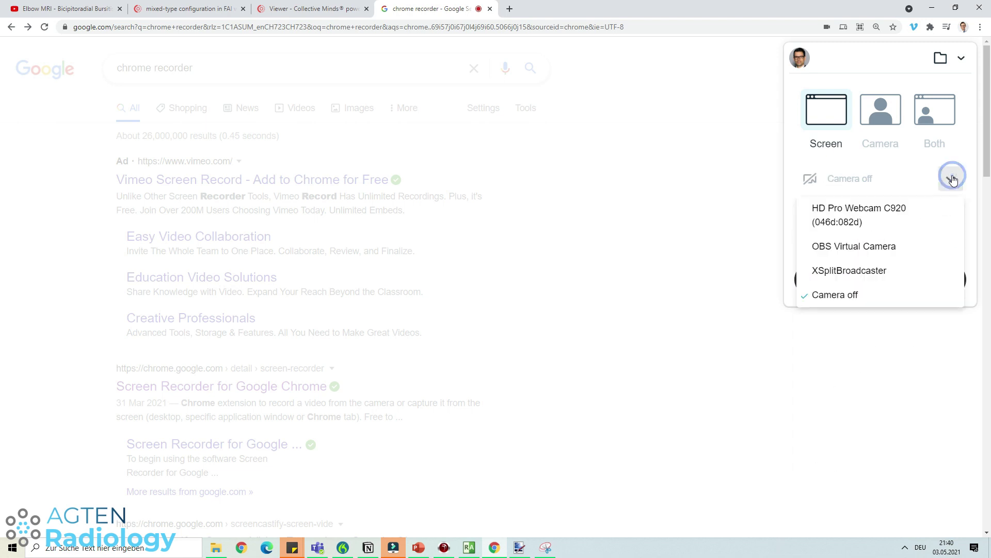
click(848, 217)
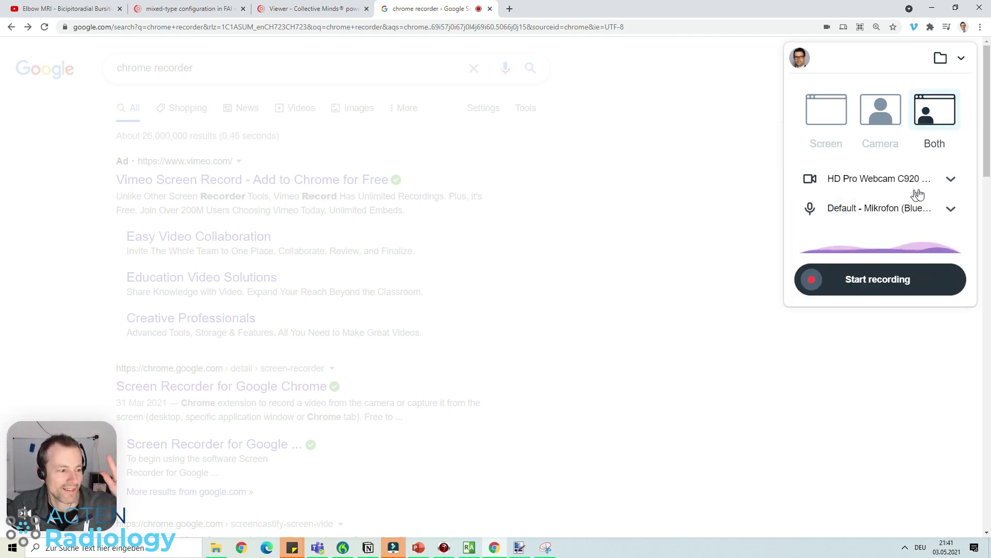
click(951, 179)
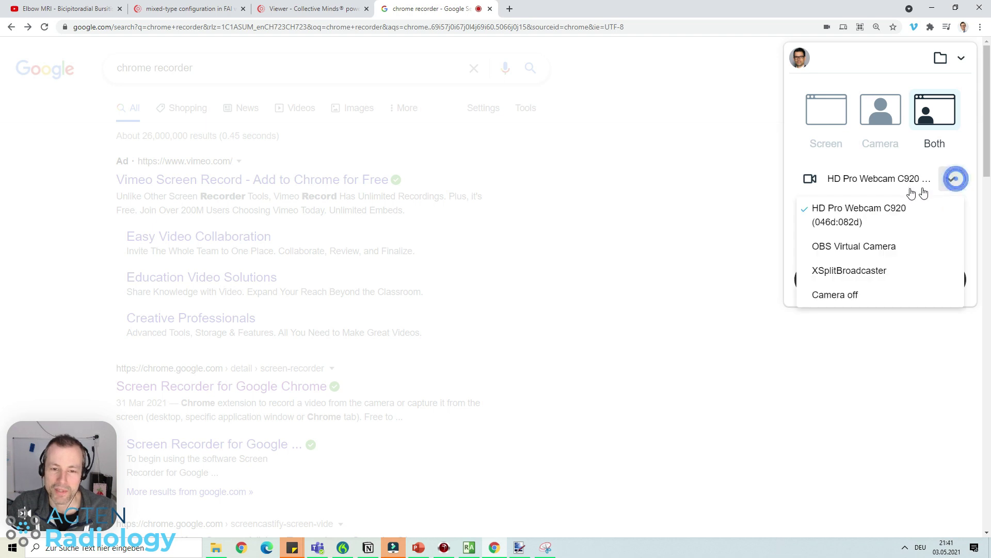
click(840, 292)
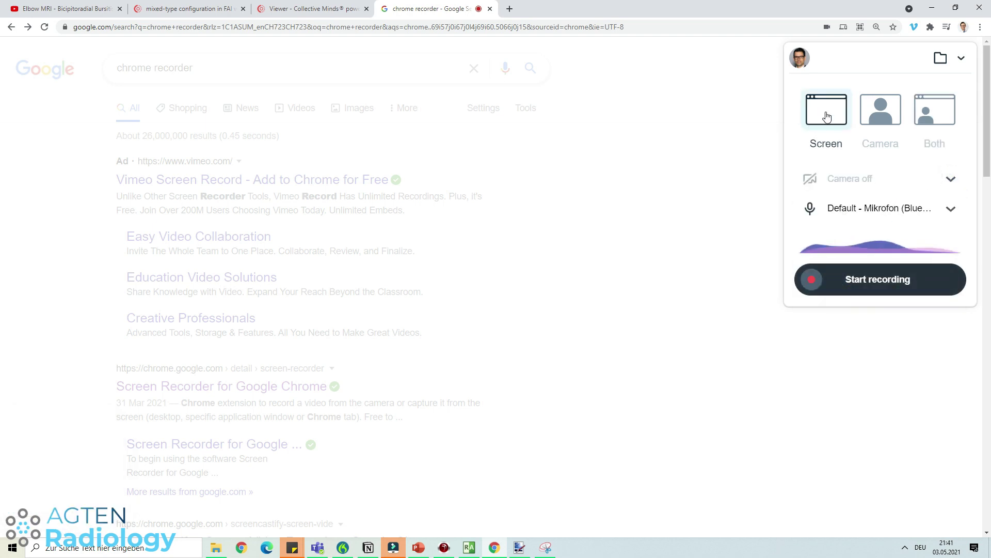
- Start recording and share the Collective Minds Viewer Chrome tab
click(842, 288)
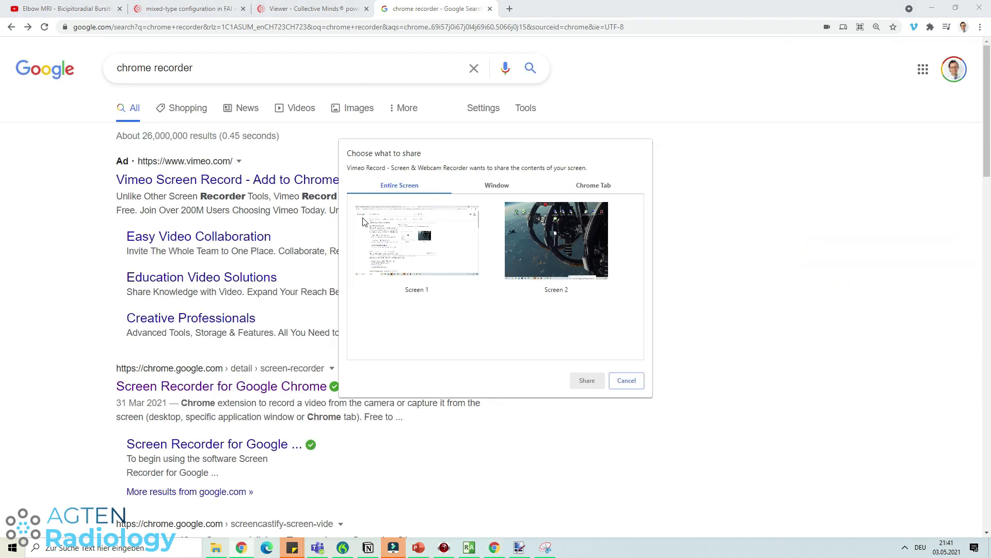
click(493, 193)
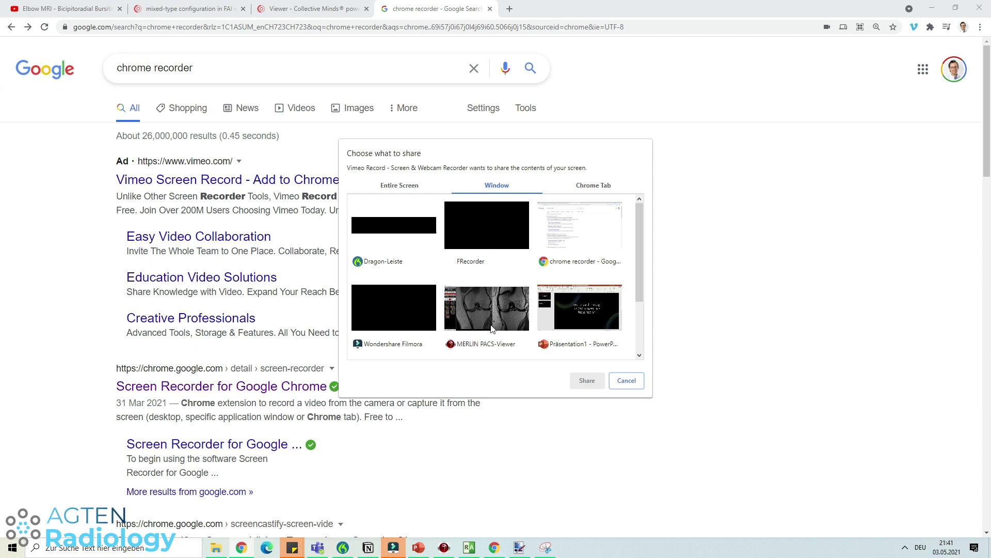
click(592, 186)
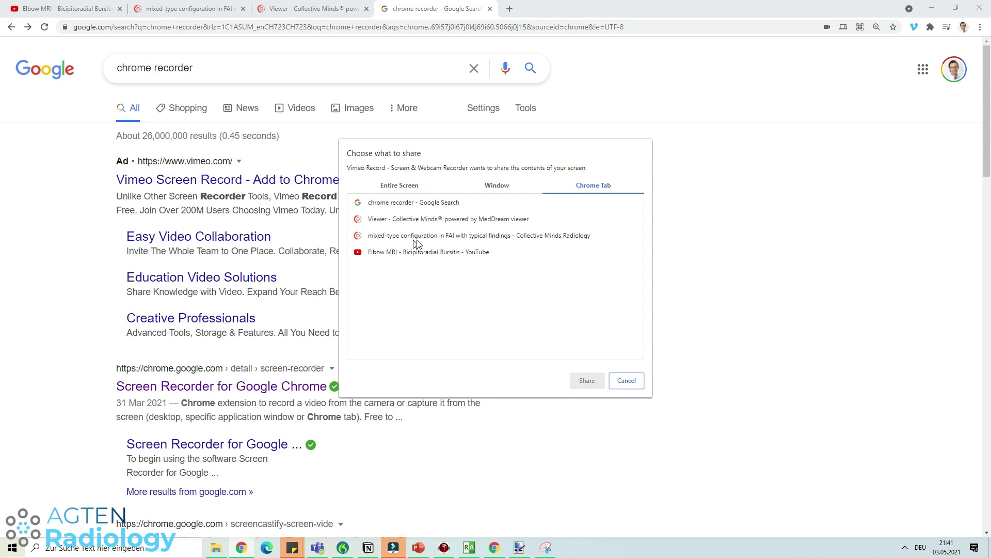
click(468, 238)
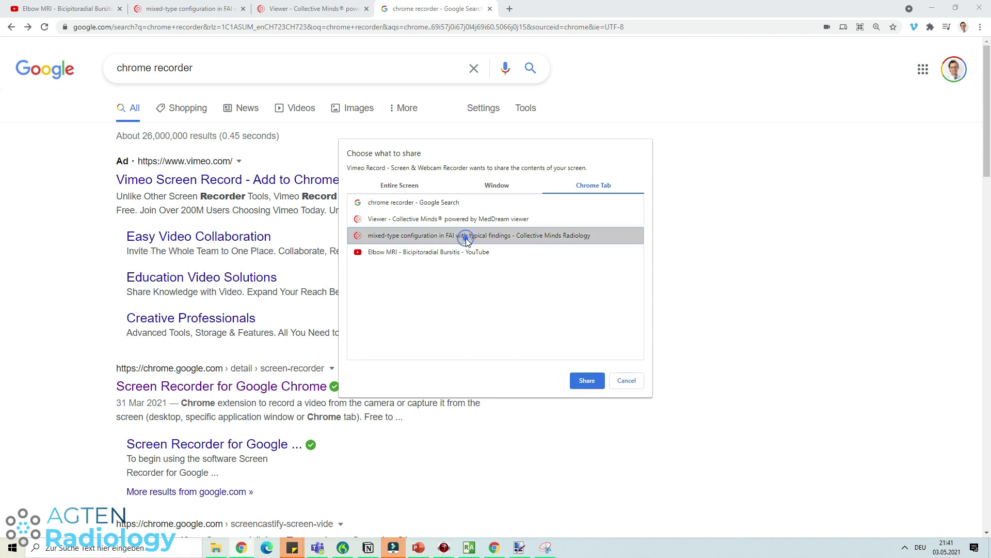
click(395, 222)
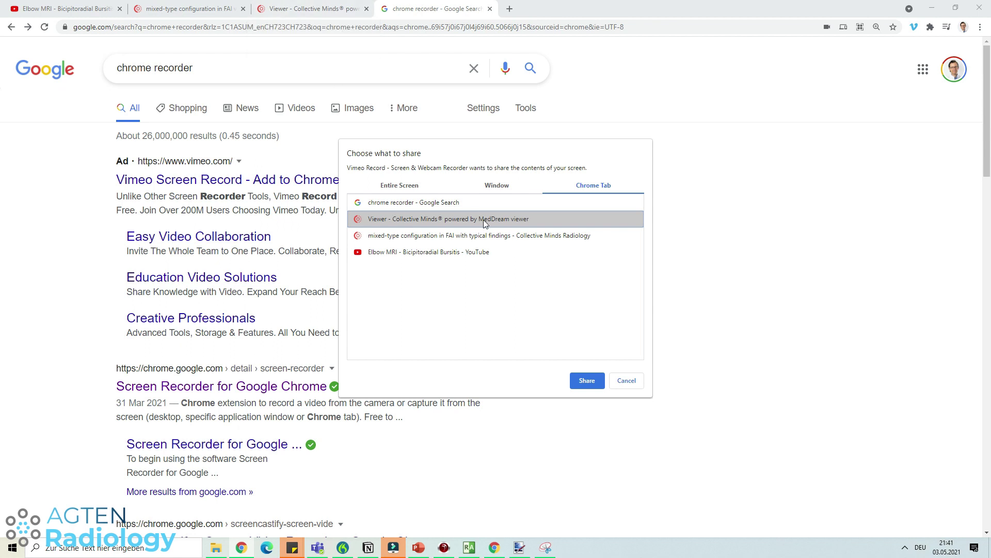
click(587, 380)
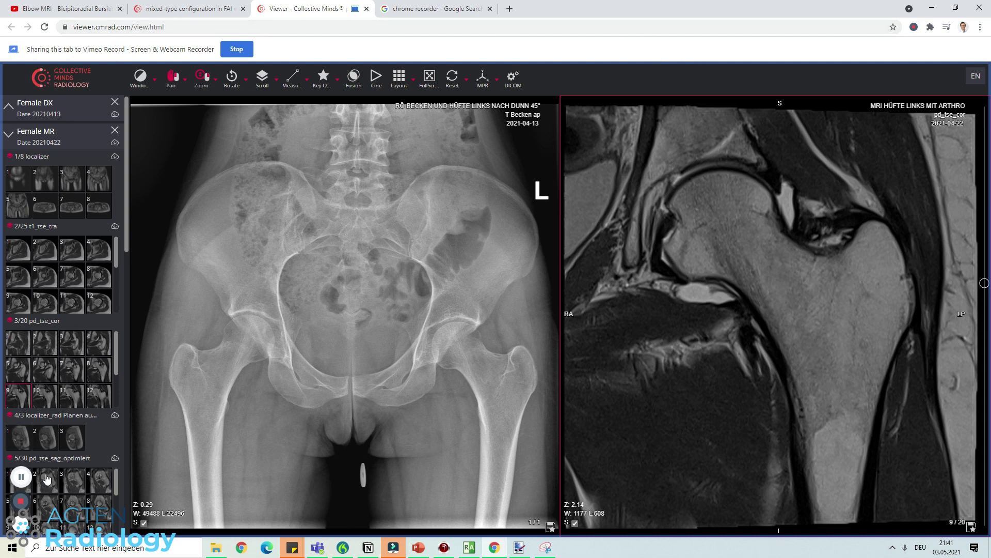
- Load the axial t1_tse_tra series into the left viewport
scroll(729, 367, down, 2)
drag(62, 309, 298, 298)
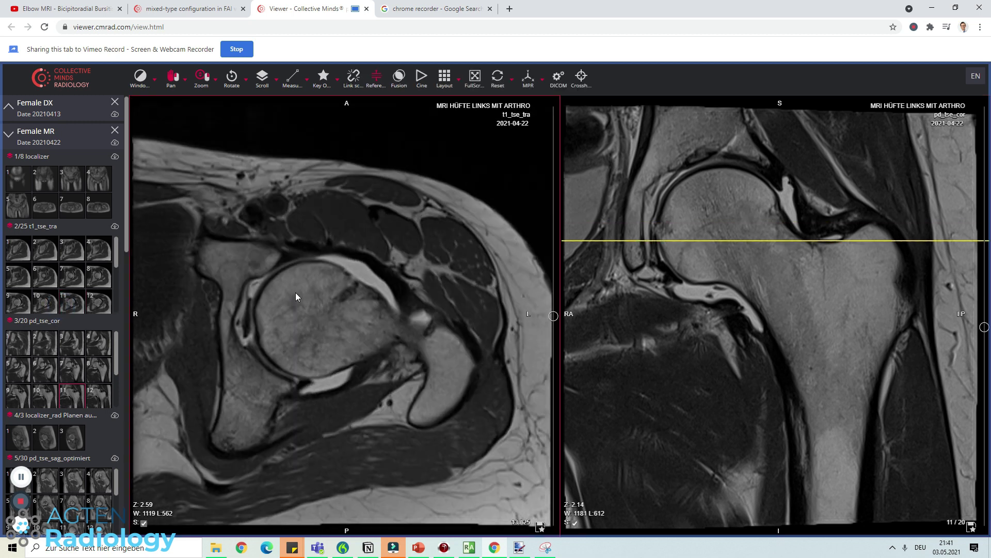
click(114, 227)
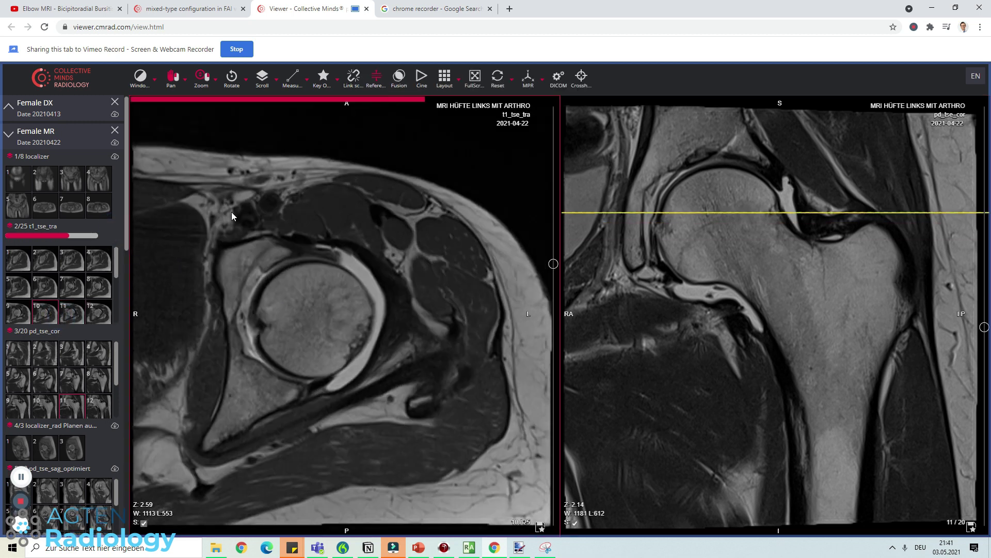
- Zoom in on the femoral head in both views, then stop the recording
click(207, 87)
drag(173, 180, 168, 151)
mouse_move(655, 279)
mouse_down()
mouse_move(654, 246)
mouse_move(648, 274)
mouse_up()
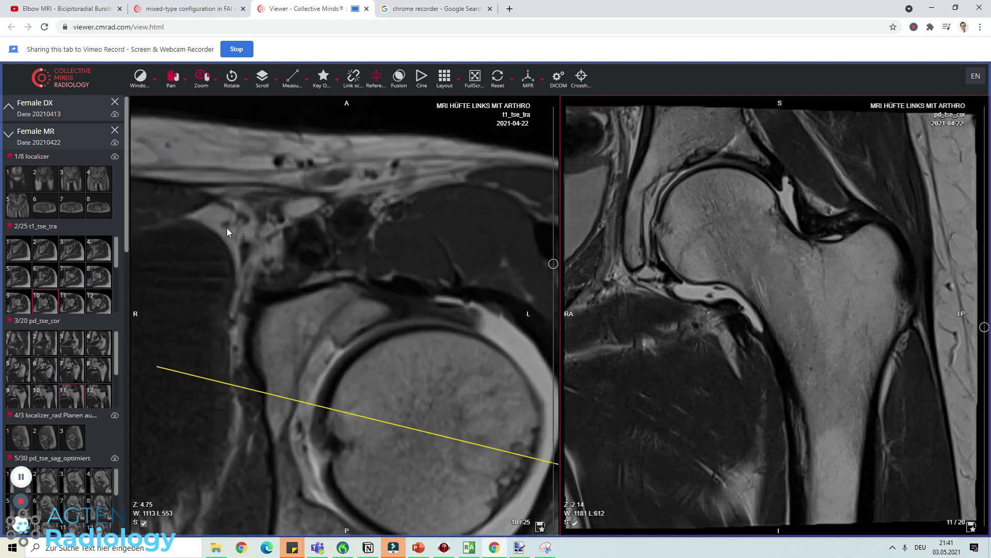
drag(228, 227, 210, 206)
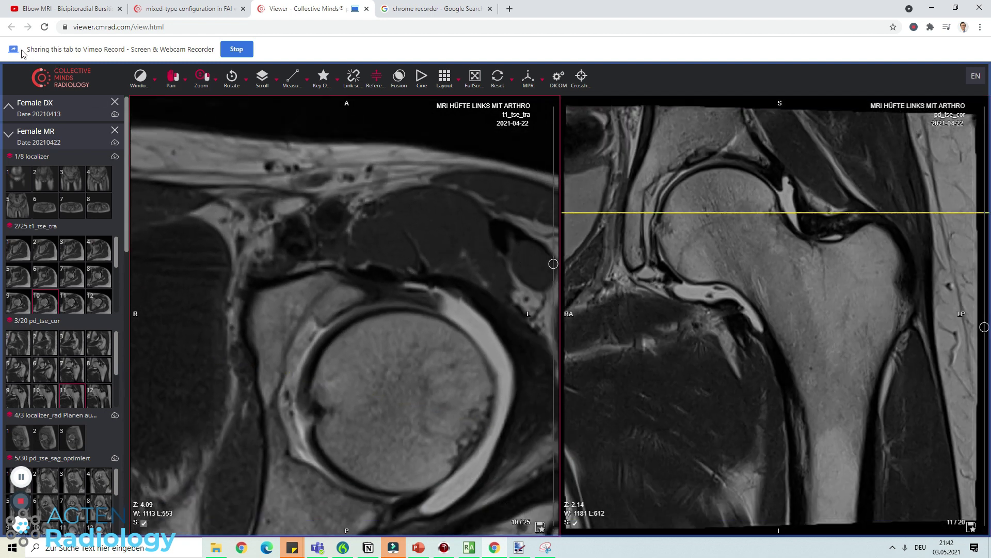
click(237, 49)
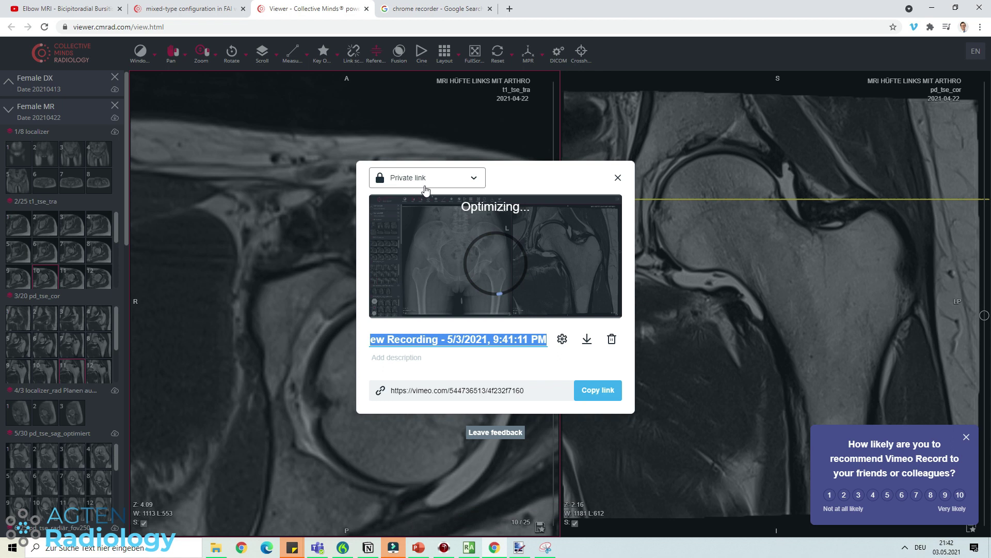
- Leave the recording title unchanged and add the description 'test video'
click(414, 347)
drag(414, 347, 432, 340)
key(Return)
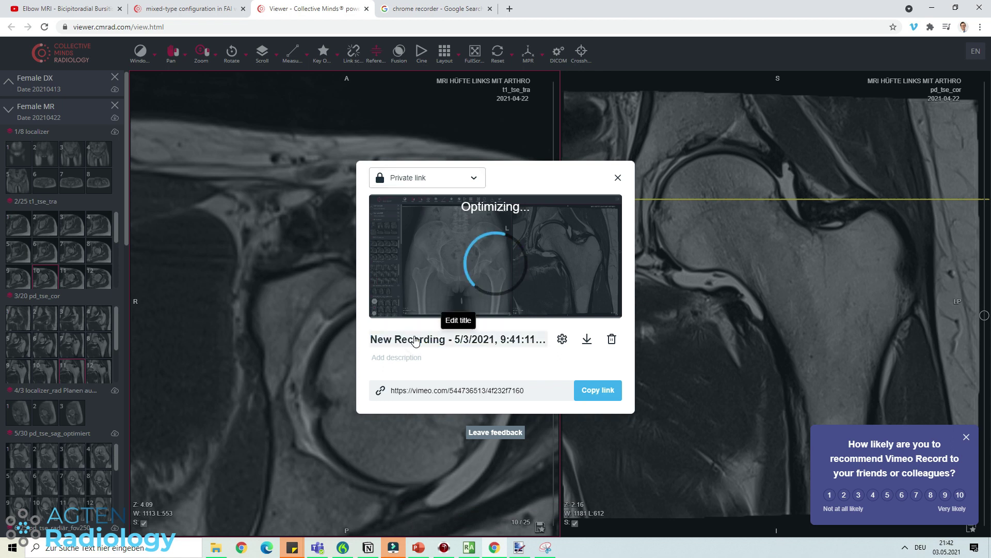
click(420, 340)
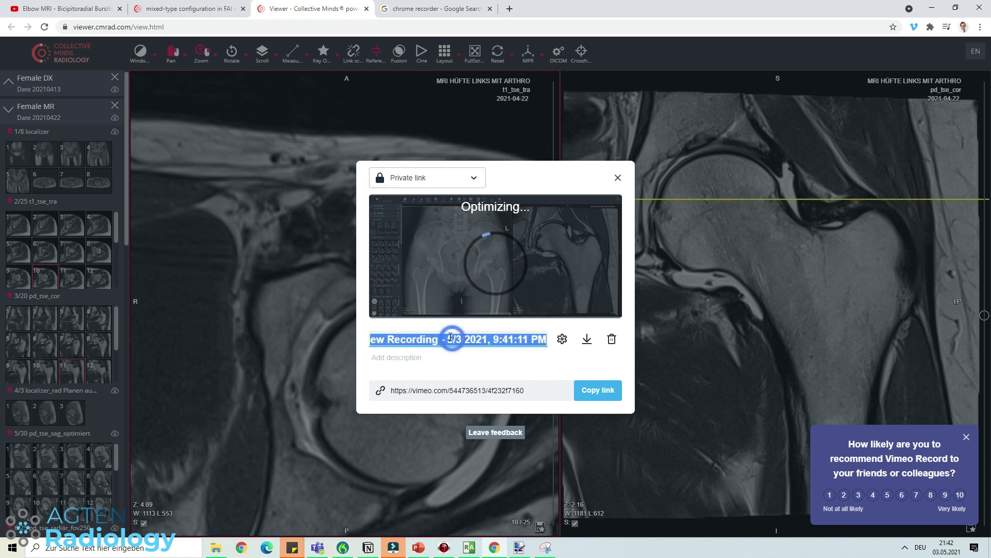
click(420, 363)
text(test)
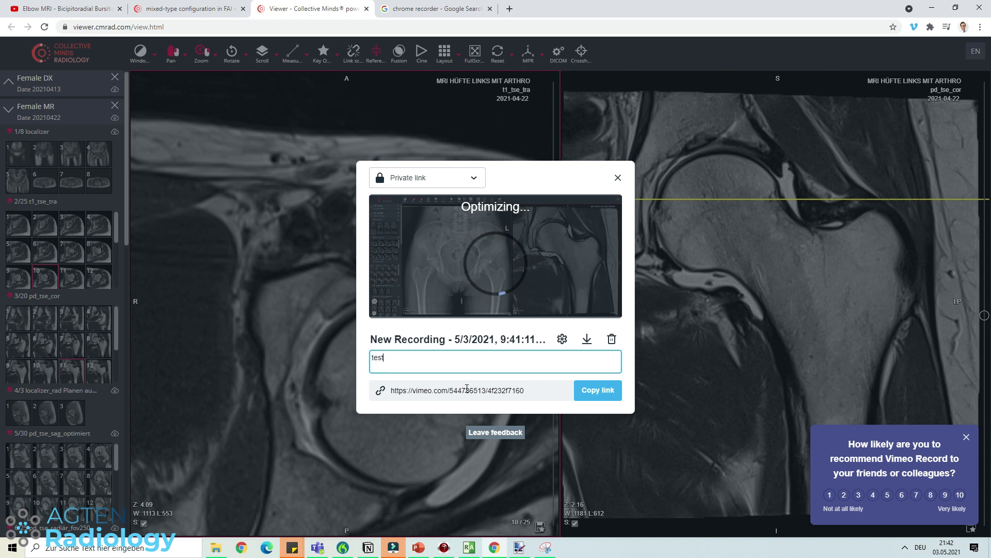
text( video)
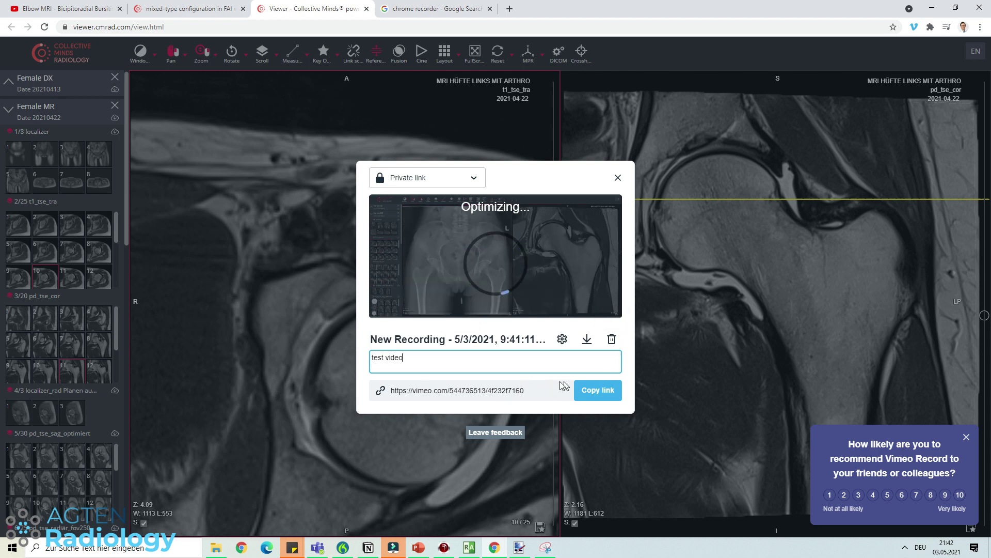
- Download the recording and submit a 10 rating in the Vimeo Record survey
click(587, 339)
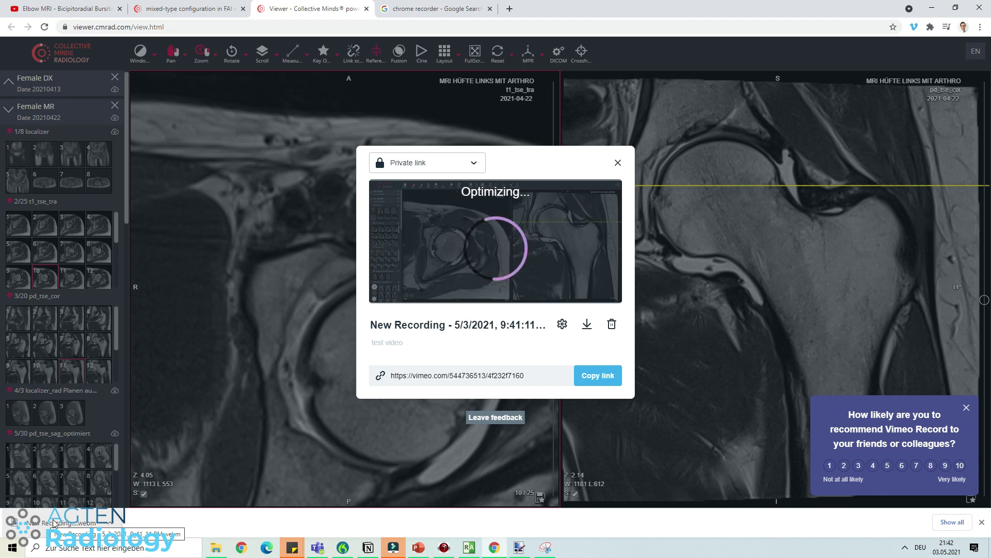
click(960, 466)
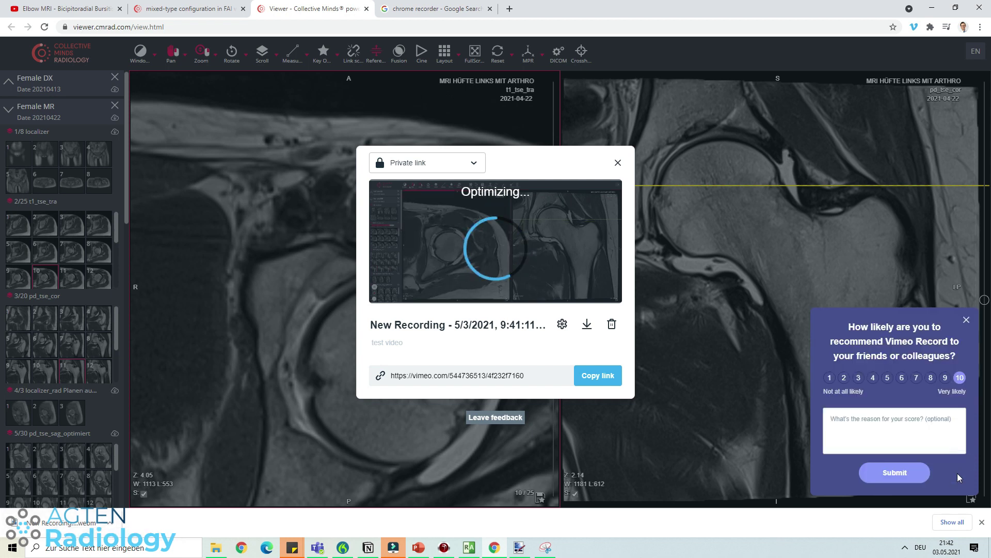
click(901, 471)
click(967, 470)
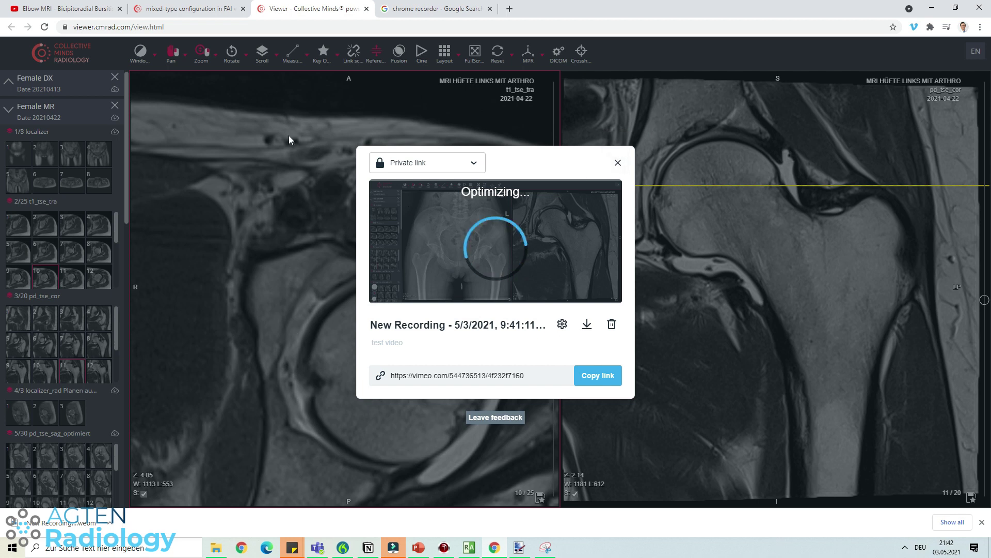
right_click(96, 516)
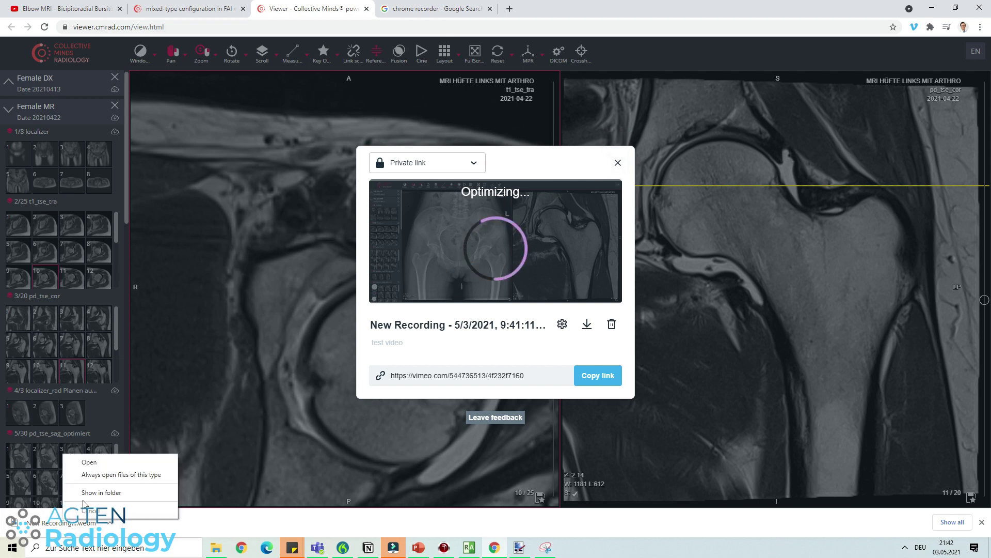
click(126, 469)
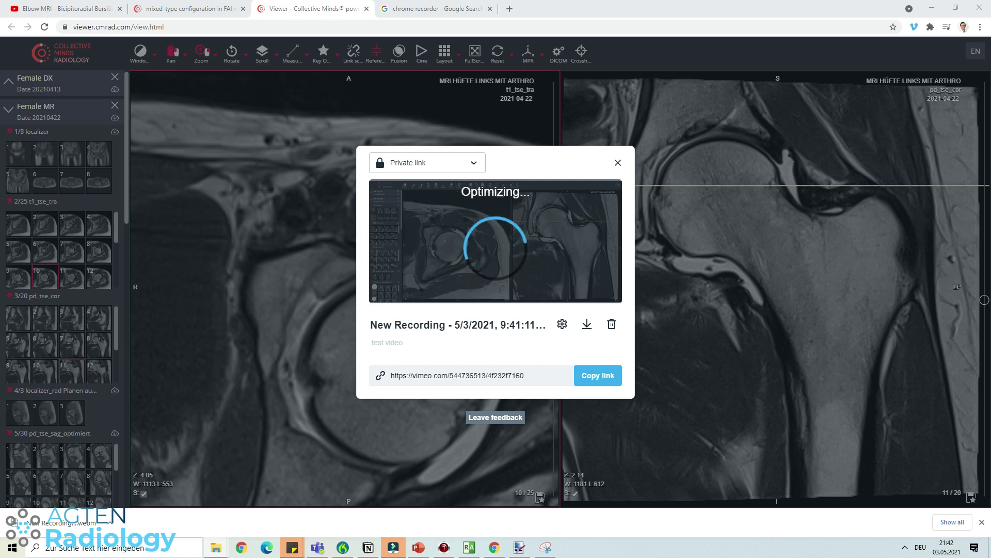
- Import the downloaded hip MRI .webm recording into Filmora and preview it at the timeline's end
key(alt+Tab)
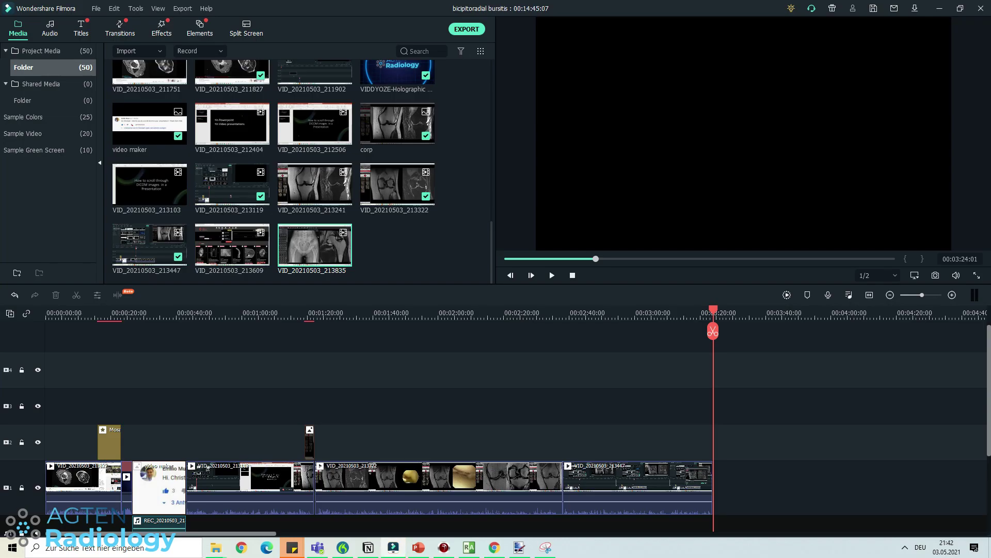
drag(911, 232, 724, 492)
drag(715, 313, 750, 321)
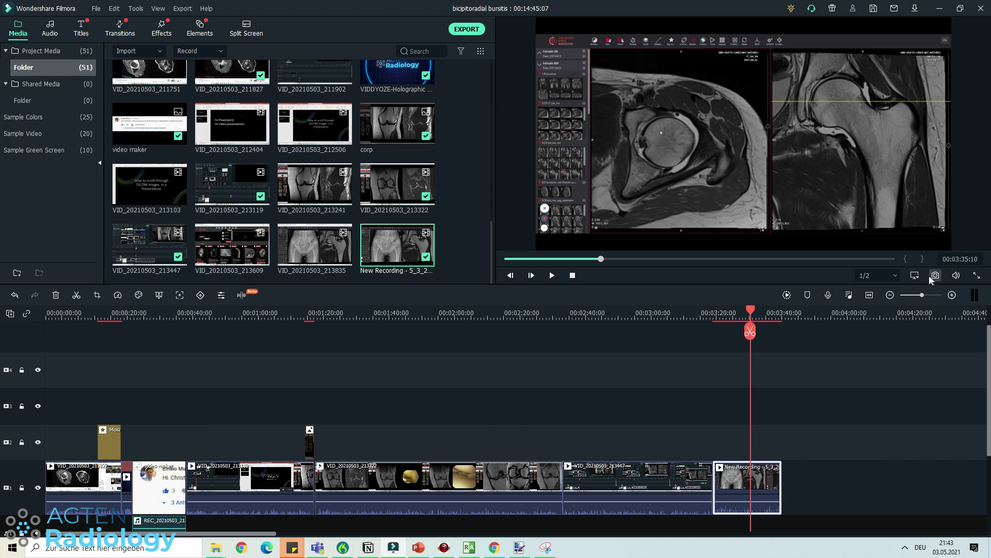
- Enlarge the preview panel and deselect the clip by clicking the empty track rows
drag(925, 284, 924, 350)
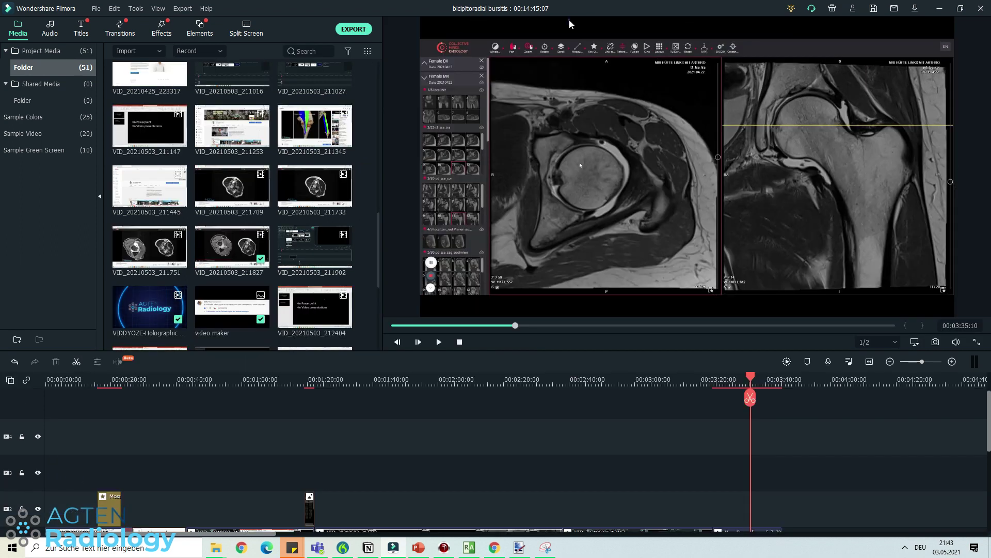
click(447, 33)
scroll(668, 427, down, 3)
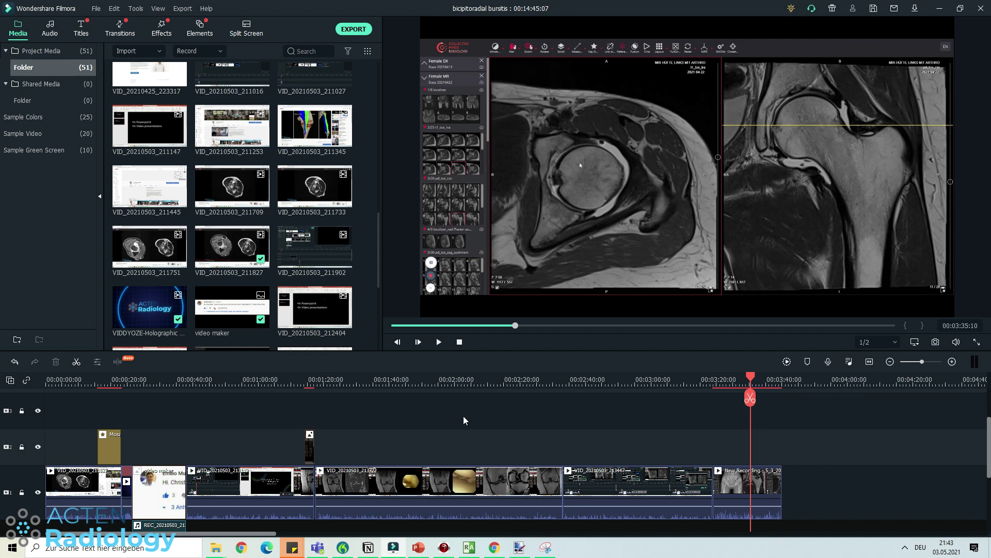
click(637, 407)
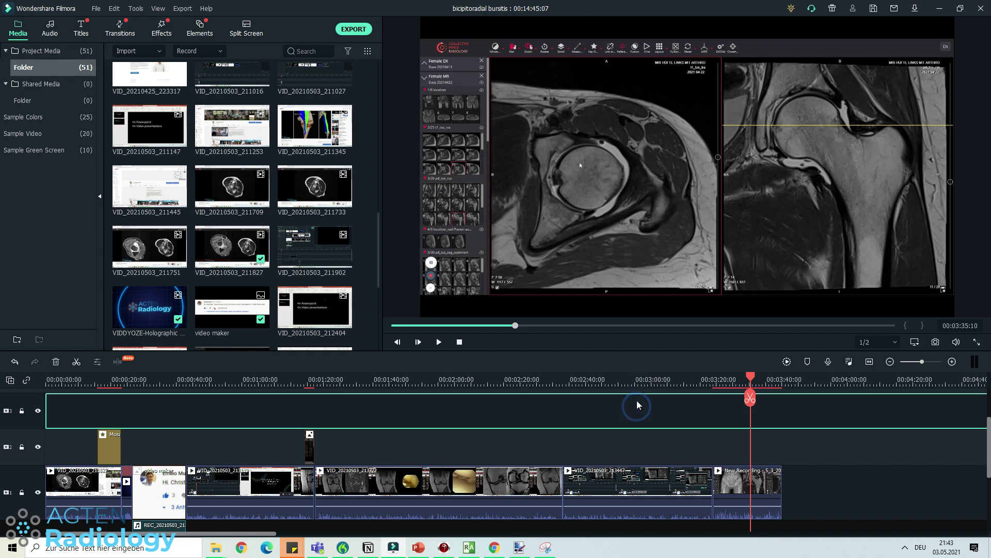
click(736, 446)
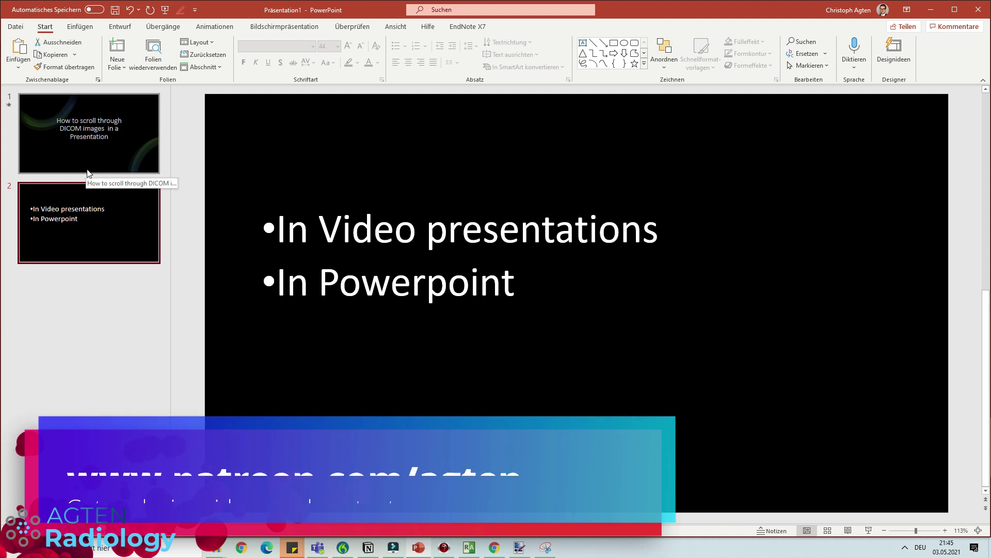
- Add a new slide after slide 2 titled 'Rapid Chondrolysis'
right_click(89, 290)
click(123, 335)
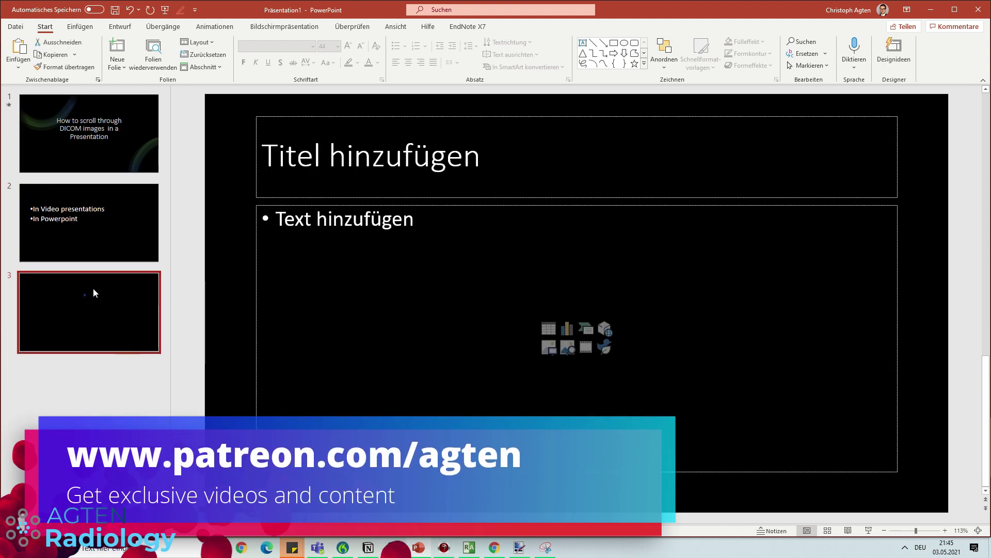
click(358, 137)
text(Rapid)
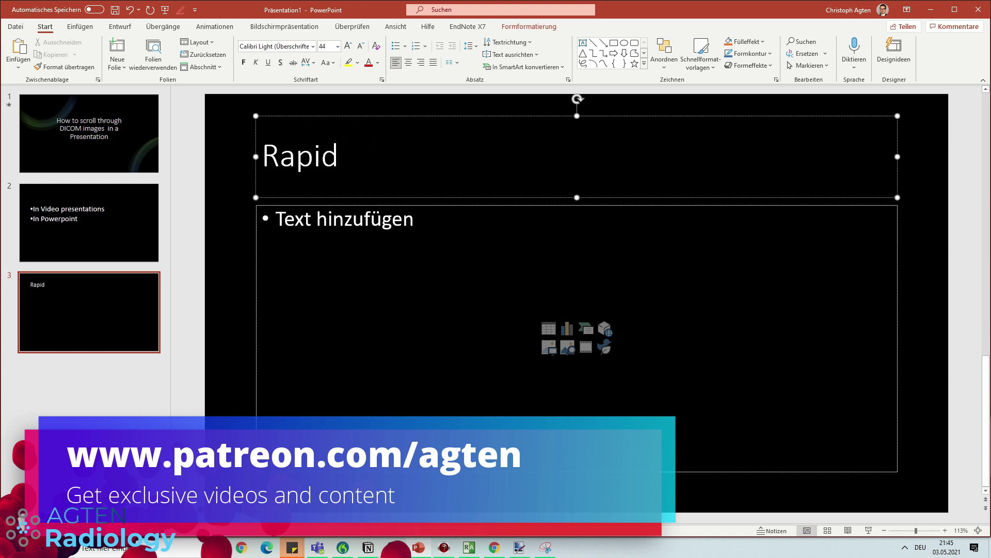
text( Chondrolysis)
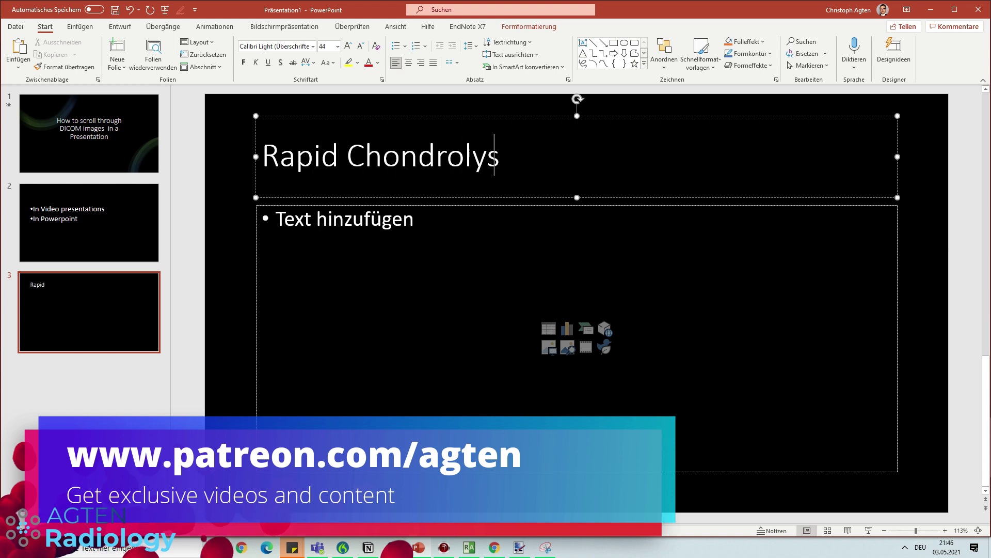
- Delete the empty text placeholder below the title
click(265, 311)
click(255, 288)
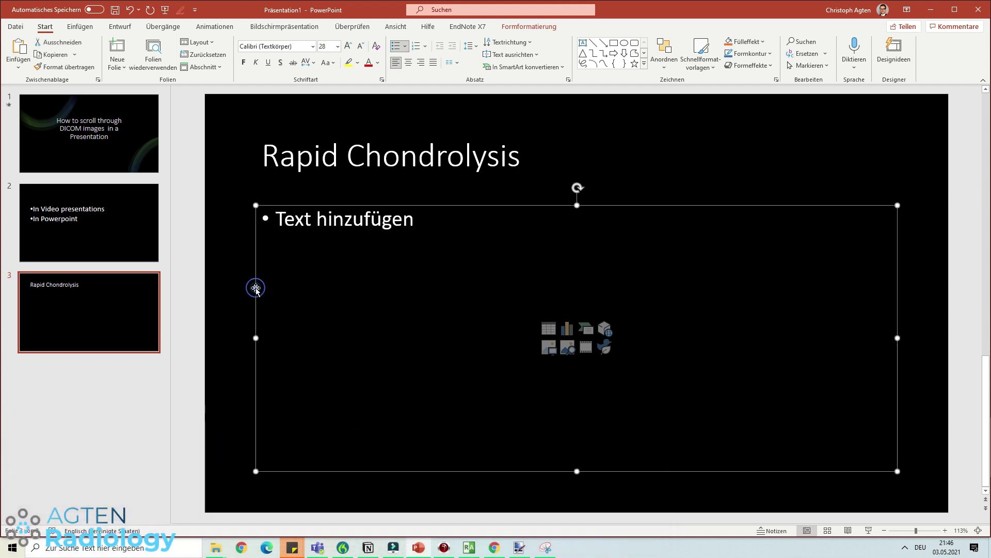
key(Delete)
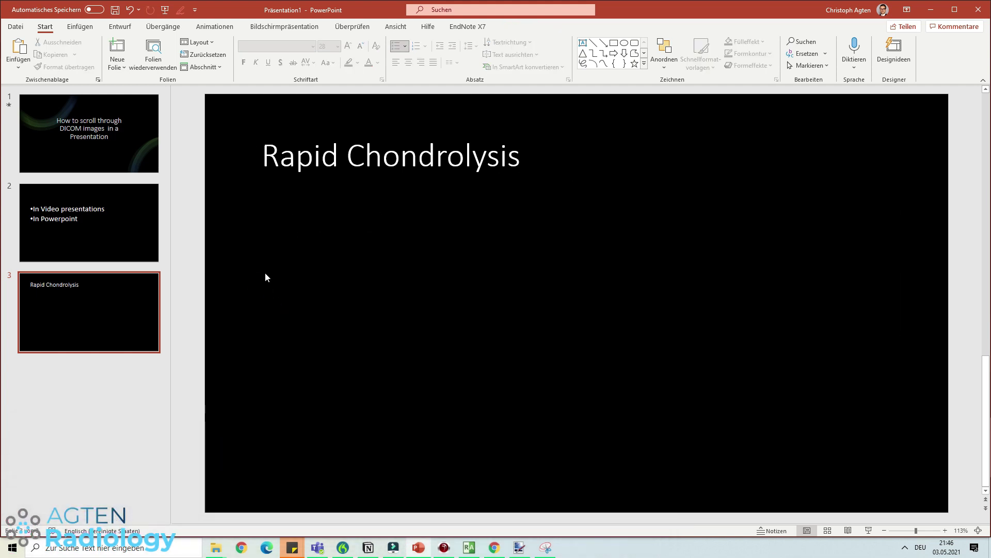
- Bring the Chrome window with the YouTube search results to the front
click(495, 548)
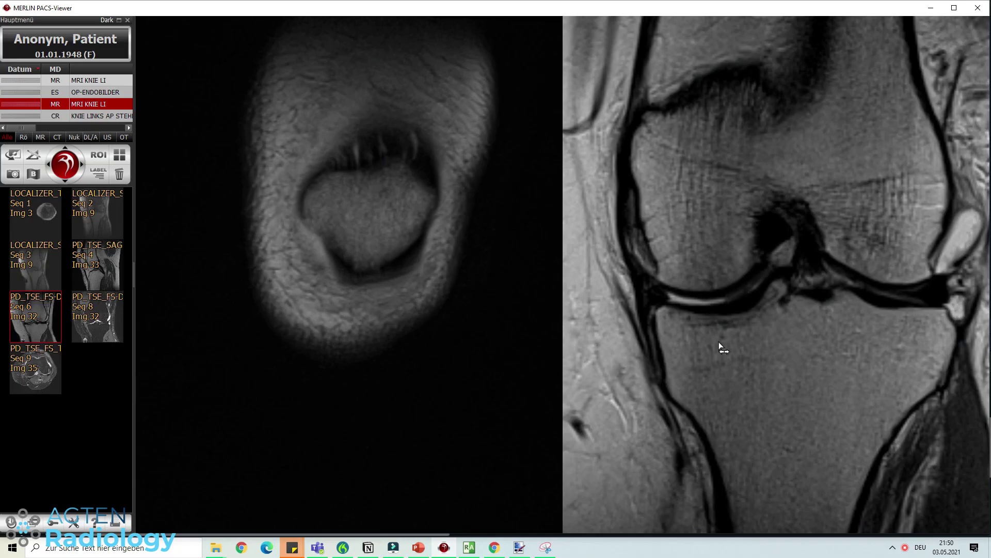
- Scroll through the coronal knee MRI stack in MERLIN PACS-Viewer
scroll(357, 261, down, 15)
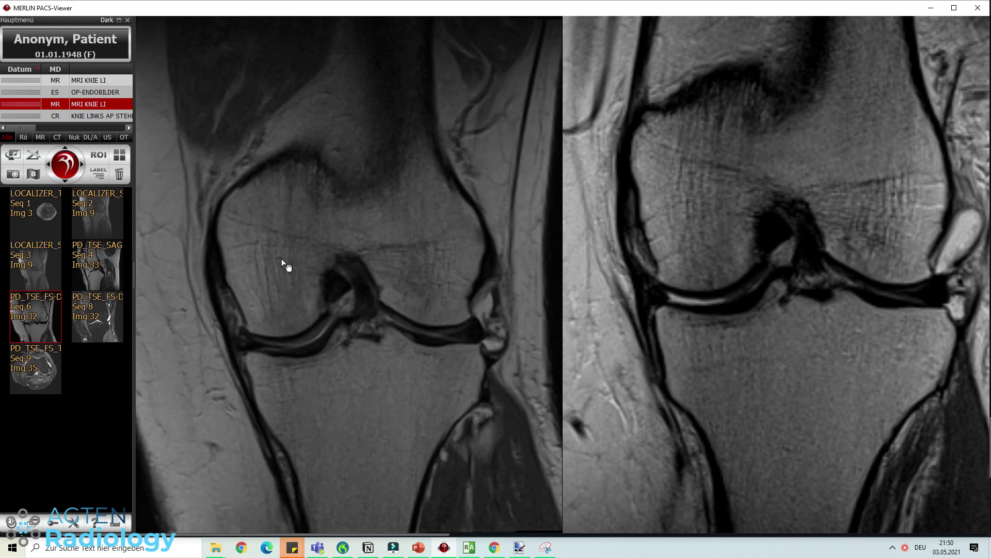
scroll(304, 310, down, 4)
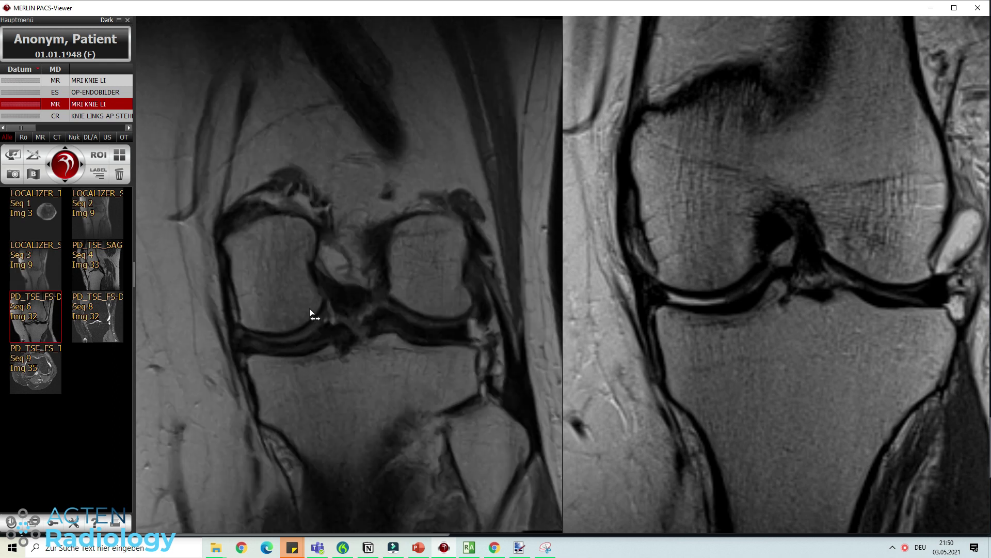
scroll(308, 313, up, 4)
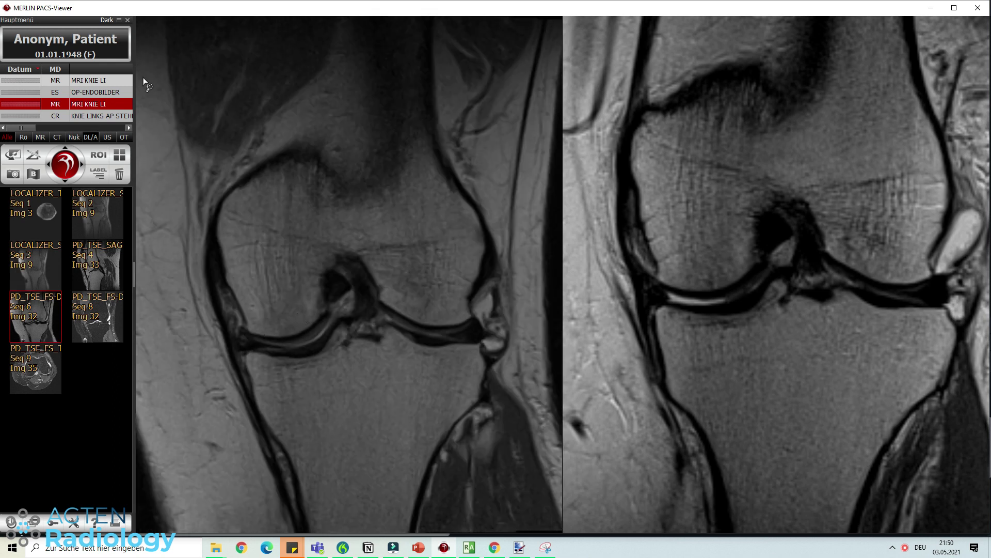
- Review the Serie > Exportieren settings for the coronal series, close them, and switch to RadiAnt
right_click(264, 209)
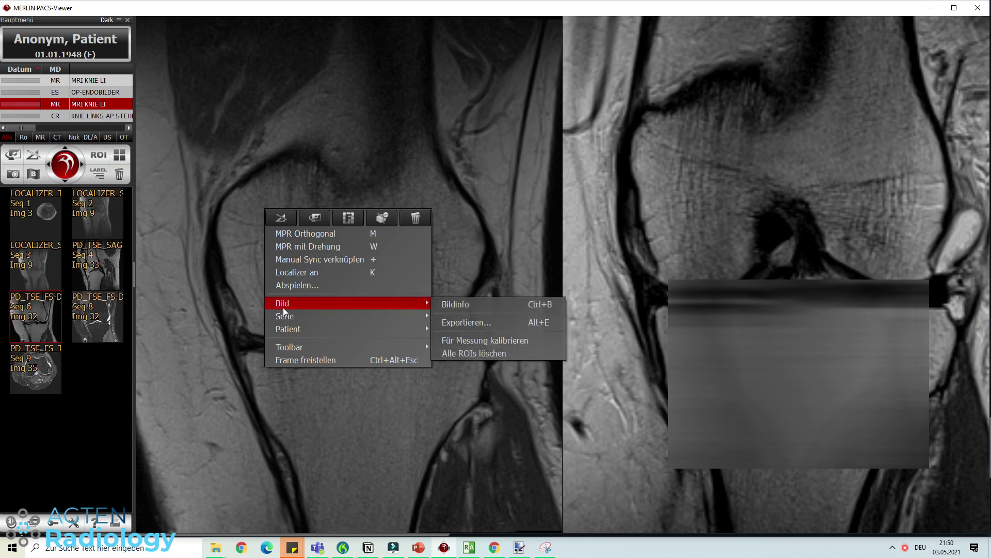
mouse_move(290, 318)
click(479, 329)
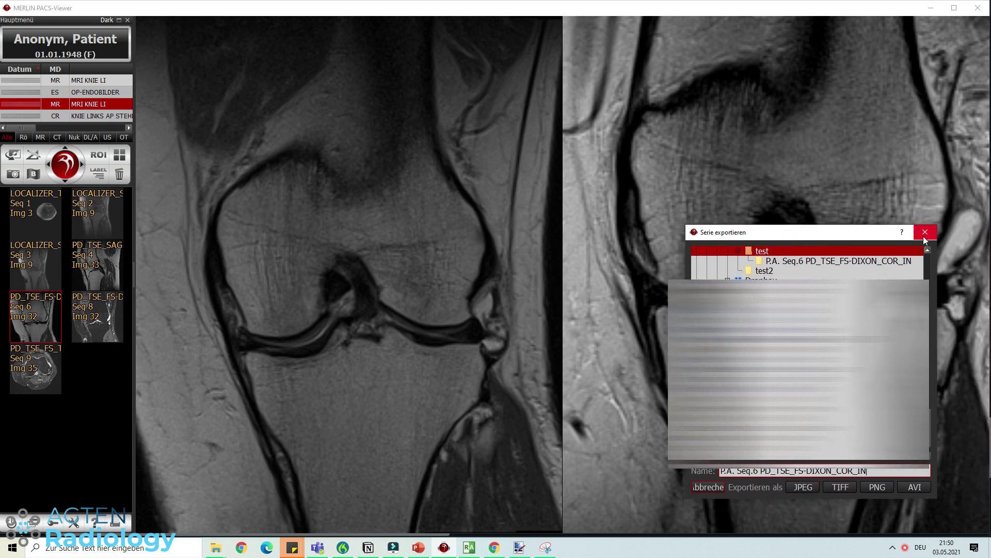
click(925, 233)
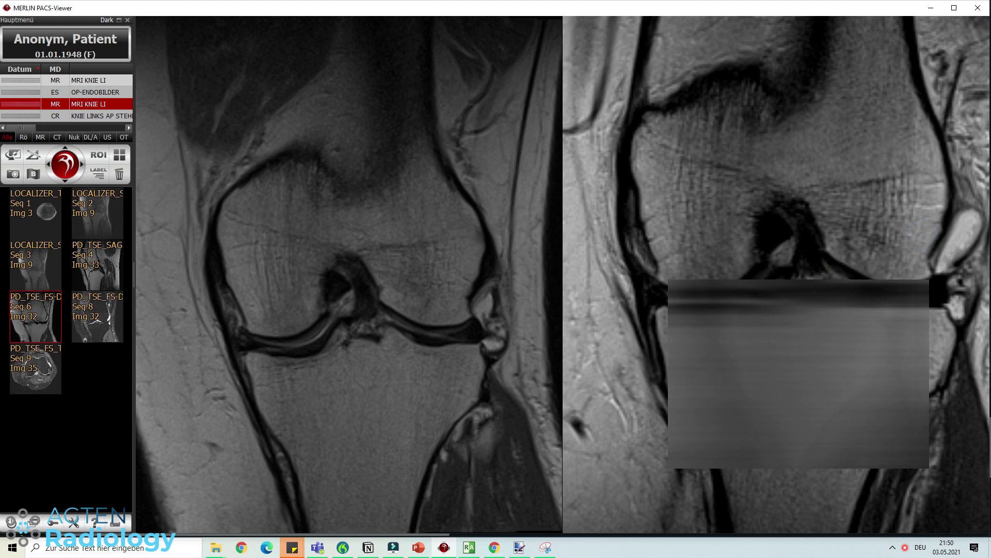
key(alt+Tab)
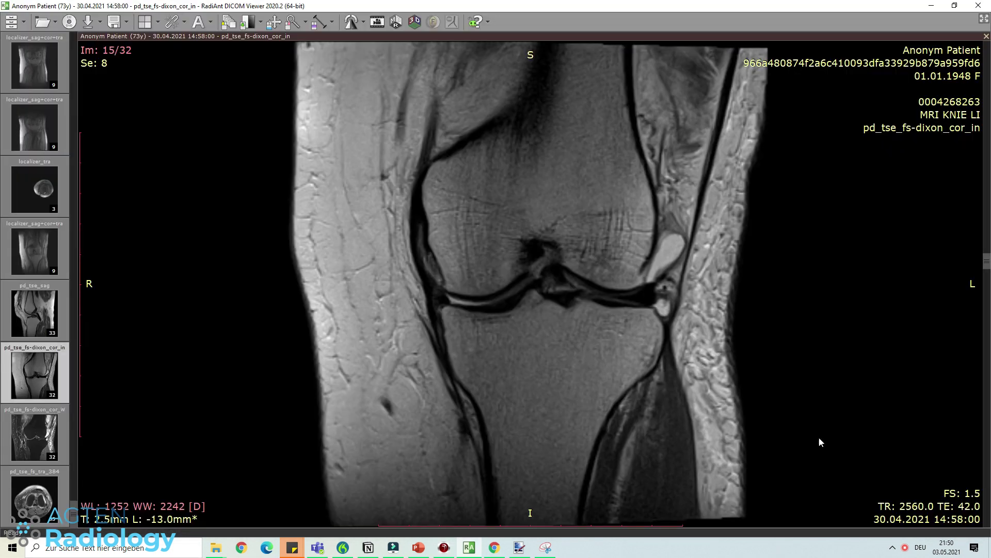
- Check RadiAnt's JPEG export settings for the coronal series, close them, and return to PowerPoint
click(126, 22)
click(135, 39)
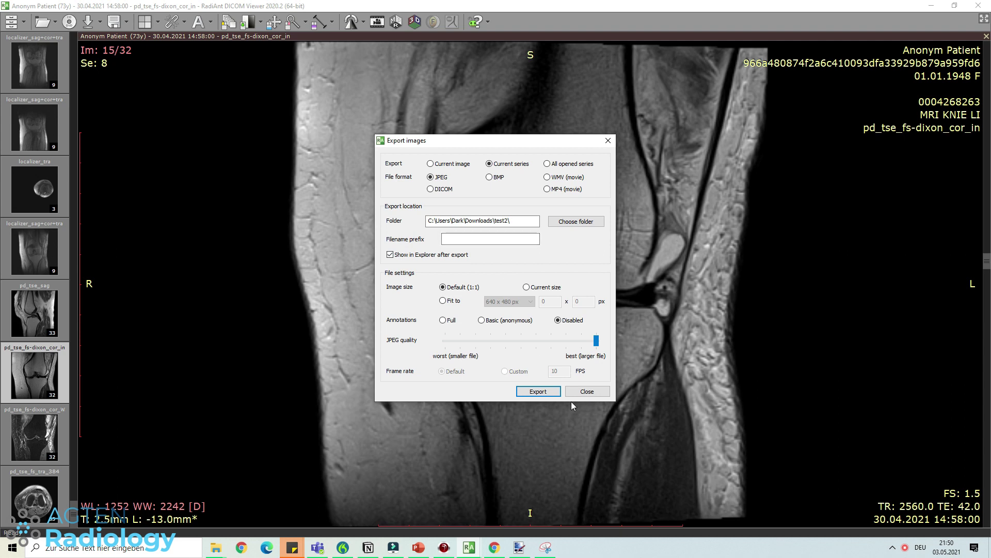
click(585, 394)
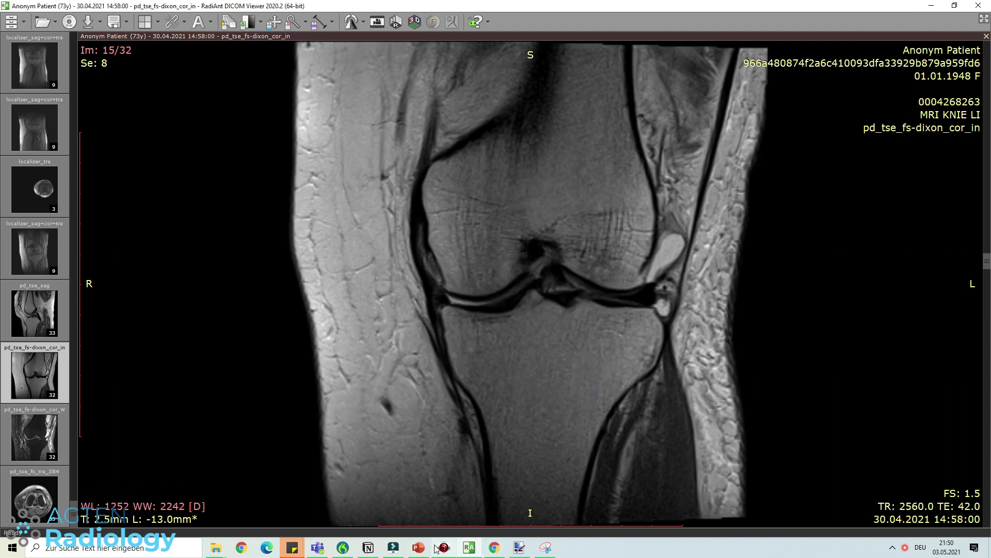
click(418, 548)
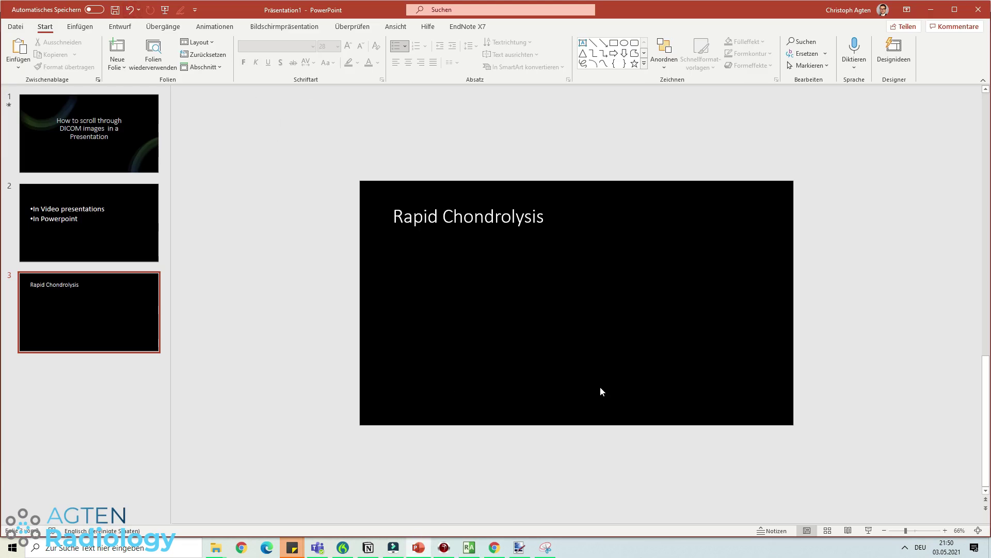
- Insert knee MRI images 0001 through 0032 from this computer onto the Rapid Chondrolysis slide
scroll(590, 335, up, 1)
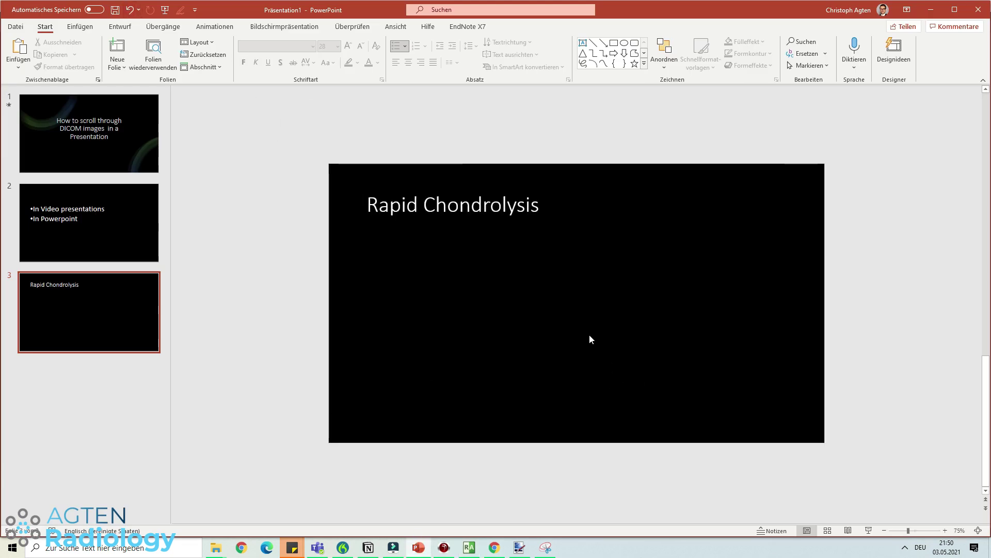
click(80, 27)
click(127, 62)
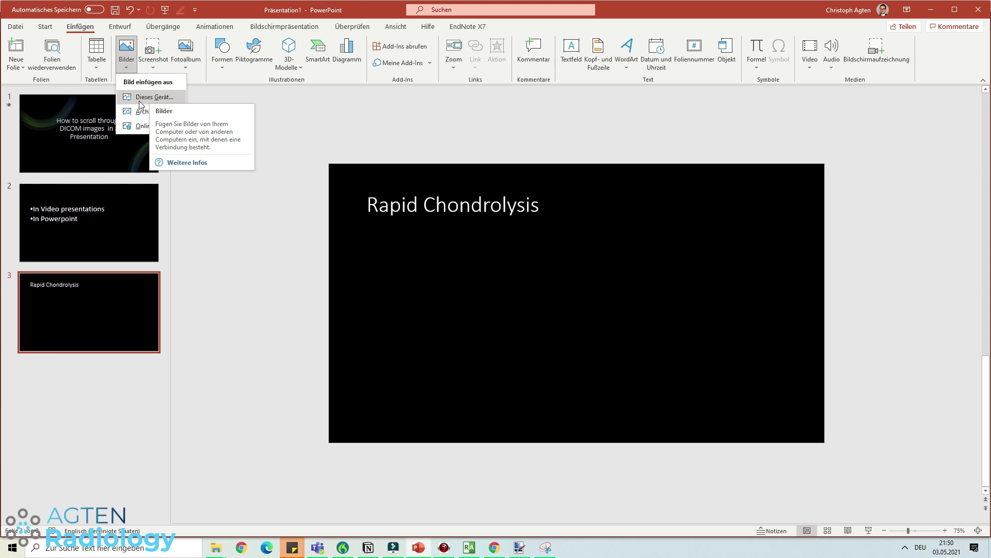
click(141, 98)
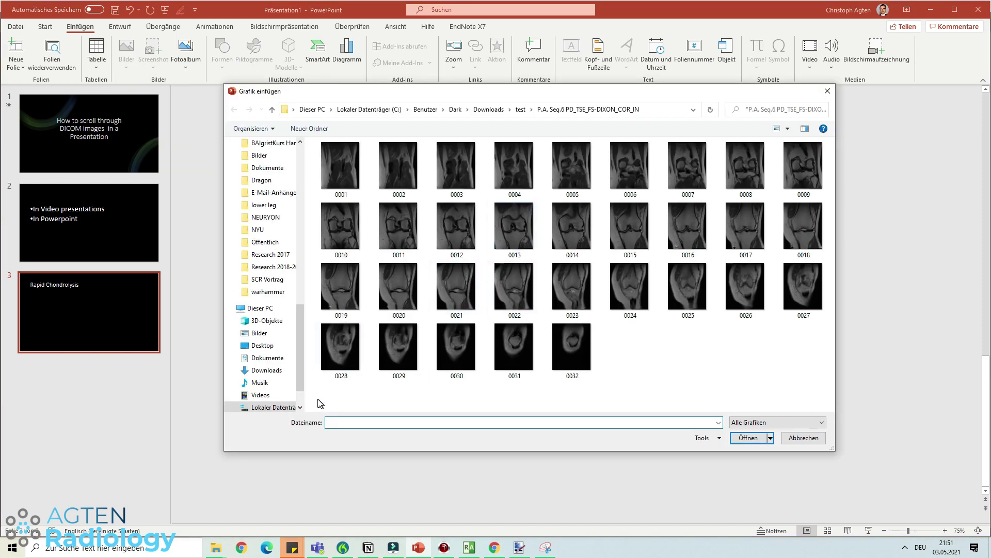
drag(317, 399, 981, 93)
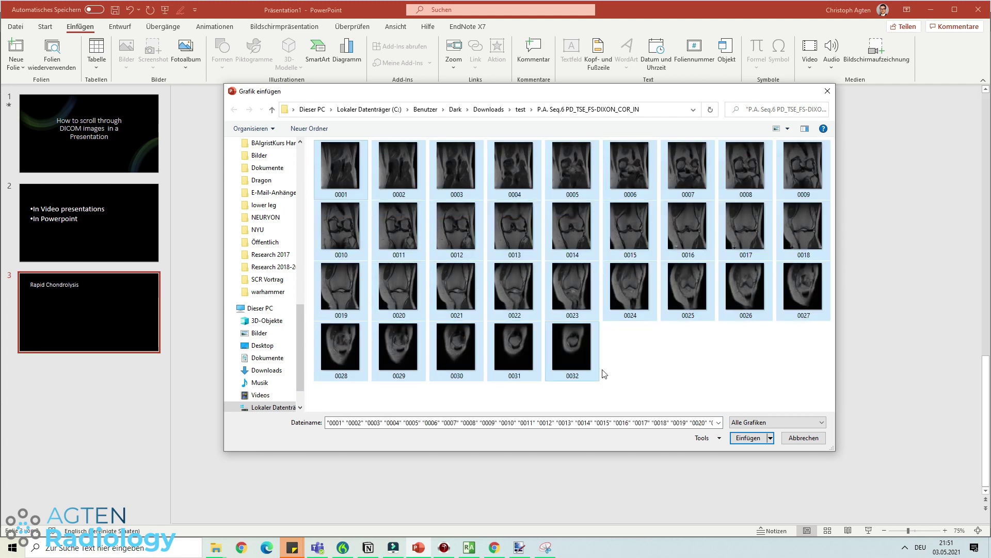
click(751, 439)
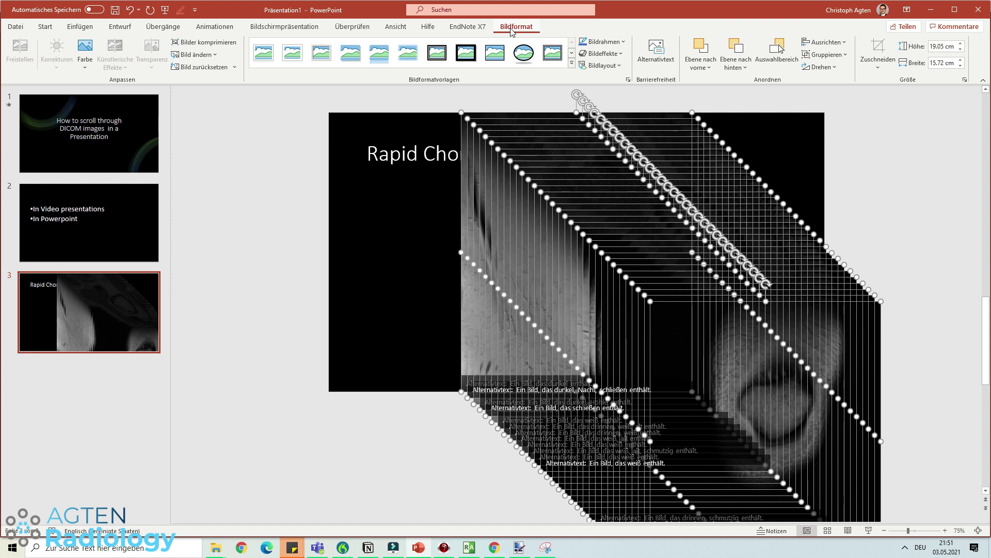
- Centre all MRI images horizontally and vertically so they form a single stack
click(843, 44)
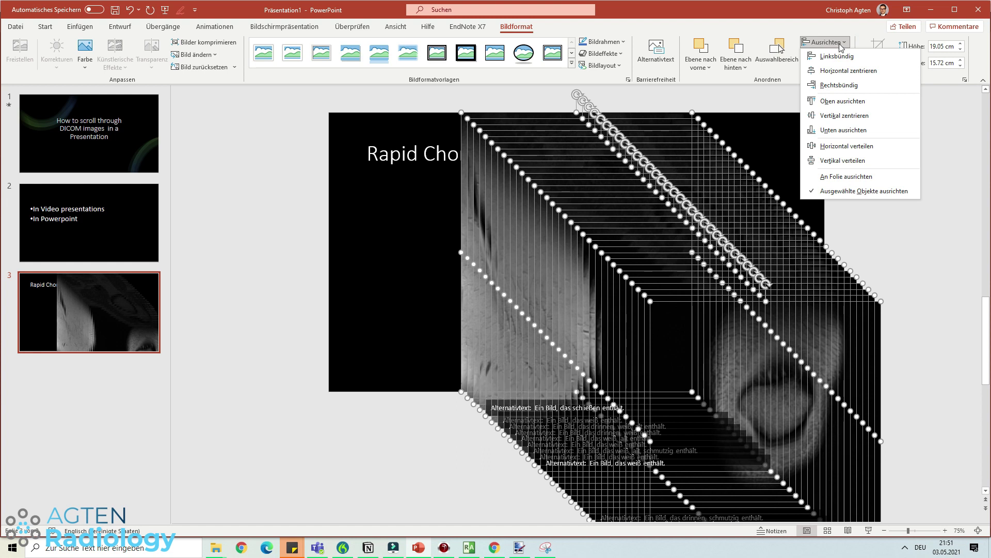
click(841, 71)
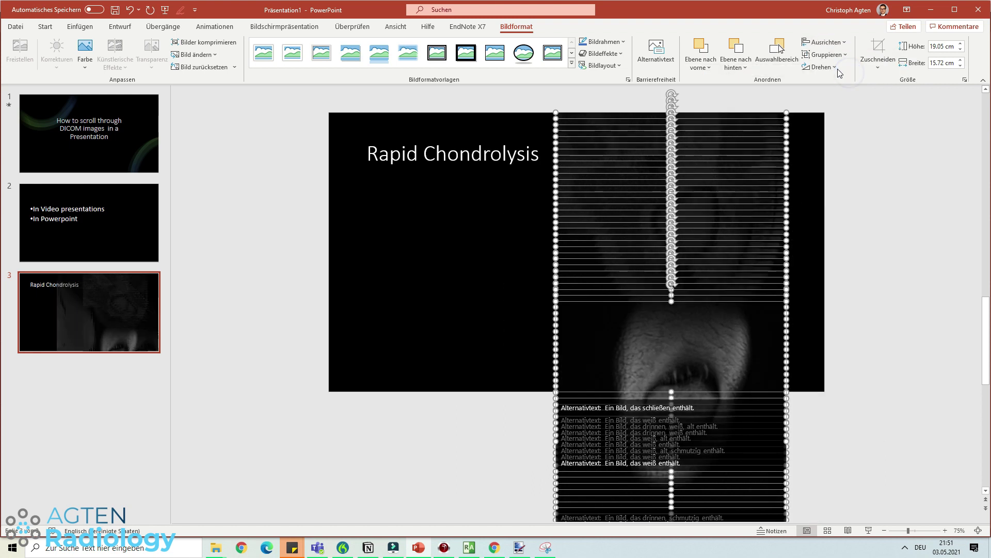
click(825, 43)
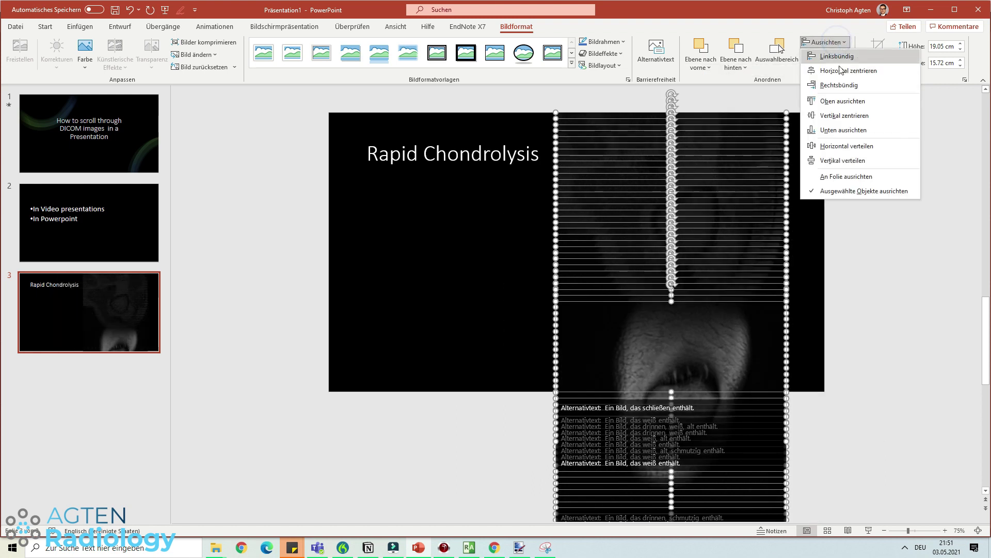
click(845, 116)
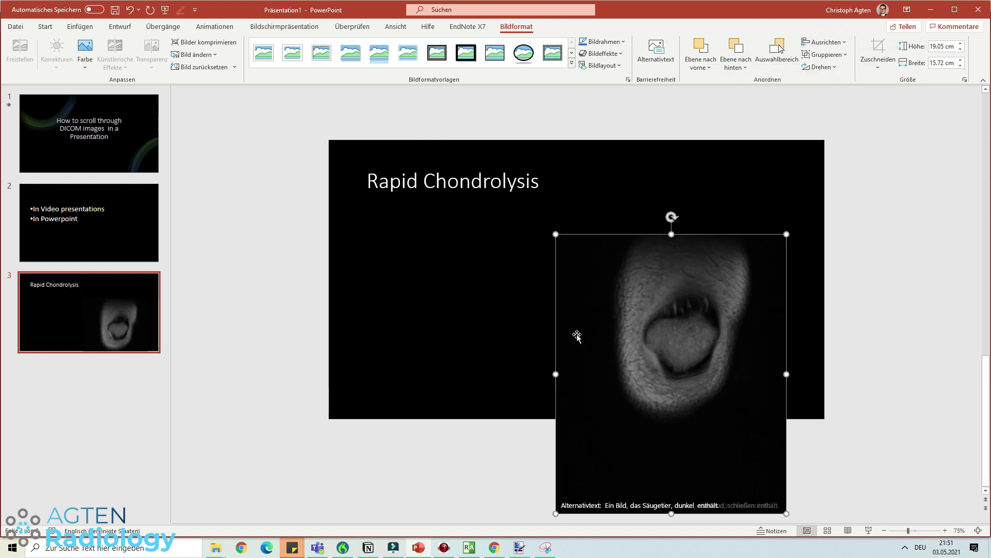
- Move the image stack flush against the slide's right edge and reselect all its images
drag(676, 385, 717, 269)
click(867, 268)
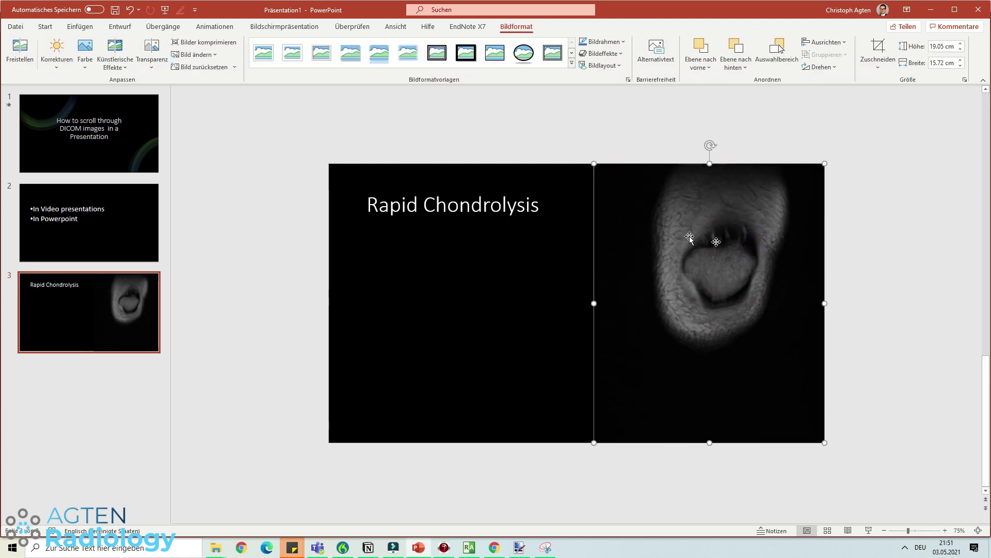
drag(690, 239, 722, 303)
drag(887, 127, 534, 515)
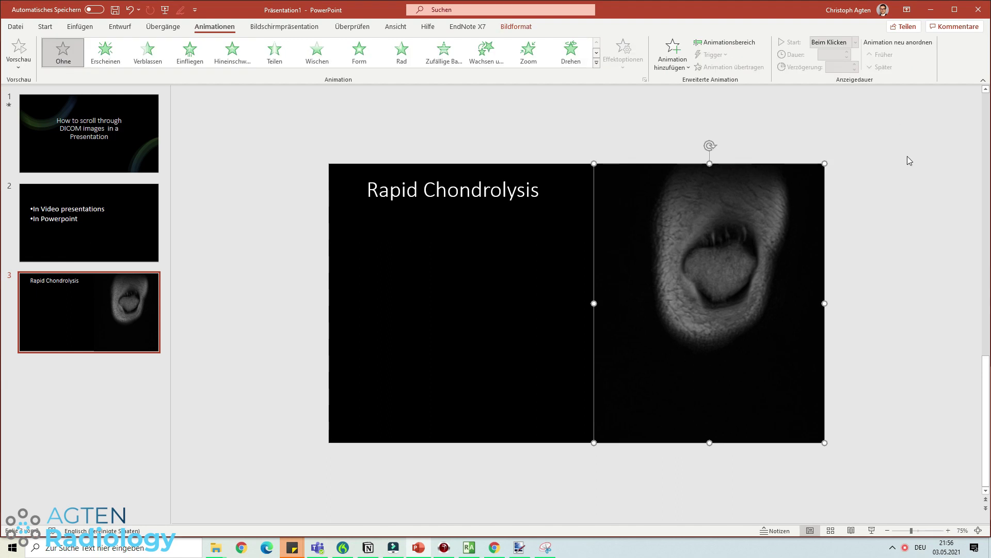
mouse_move(754, 220)
mouse_down()
mouse_move(655, 290)
mouse_move(764, 228)
mouse_move(752, 222)
mouse_up()
- Give the images an Erscheinen animation on click and test it in the slide show from this slide
mouse_move(648, 220)
mouse_down()
mouse_move(664, 222)
mouse_move(649, 219)
mouse_up()
click(118, 58)
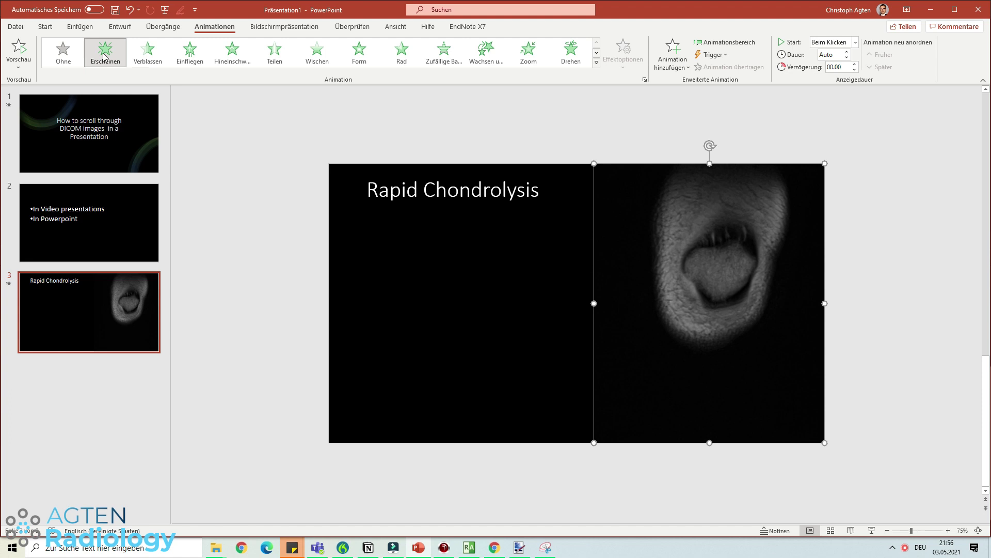
click(835, 42)
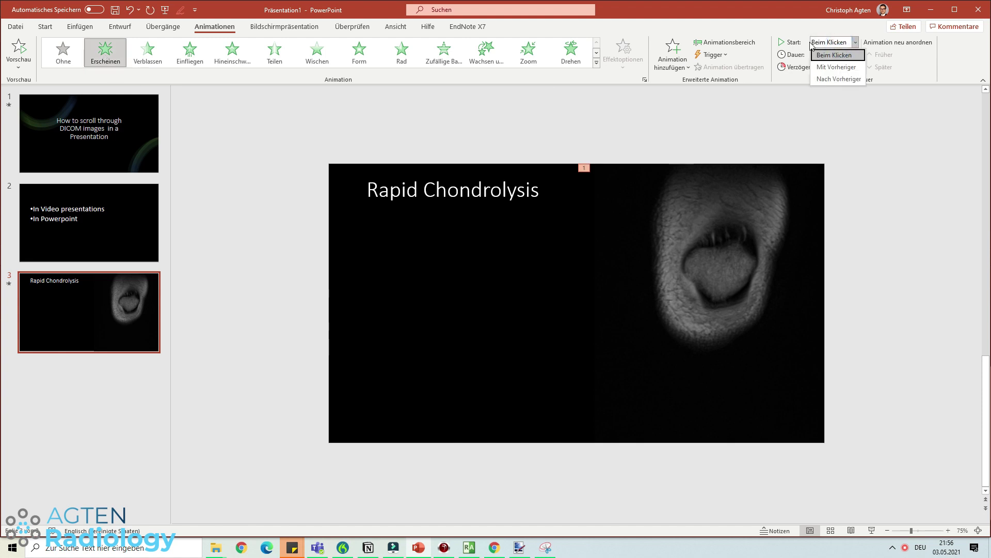
click(851, 60)
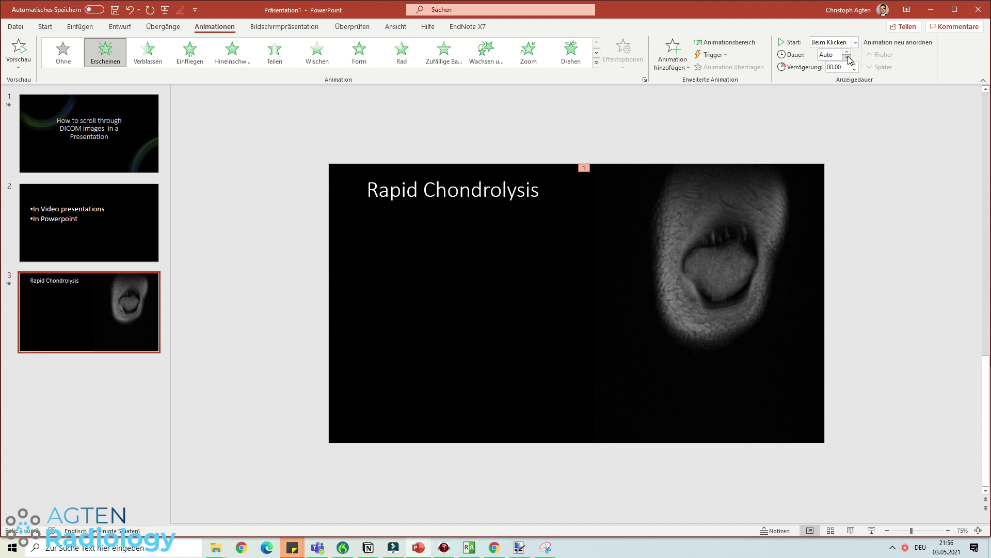
click(872, 531)
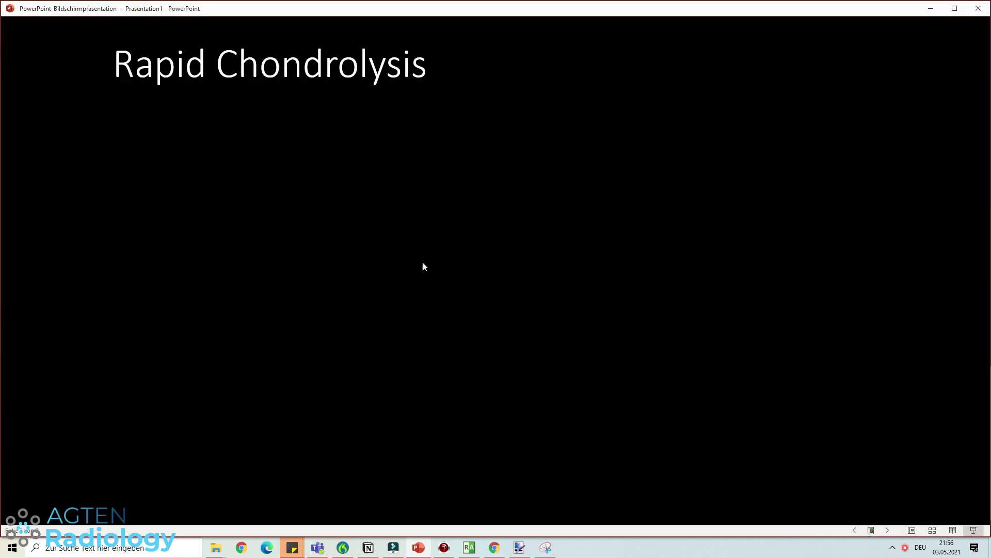
click(439, 261)
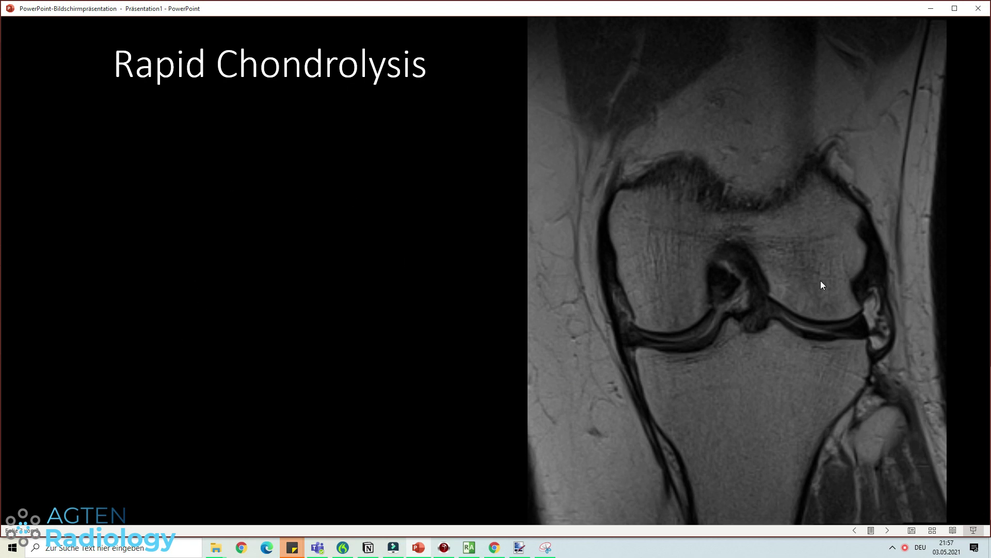
- End the slide show and add a blank fourth slide with both placeholders deleted
key(Escape)
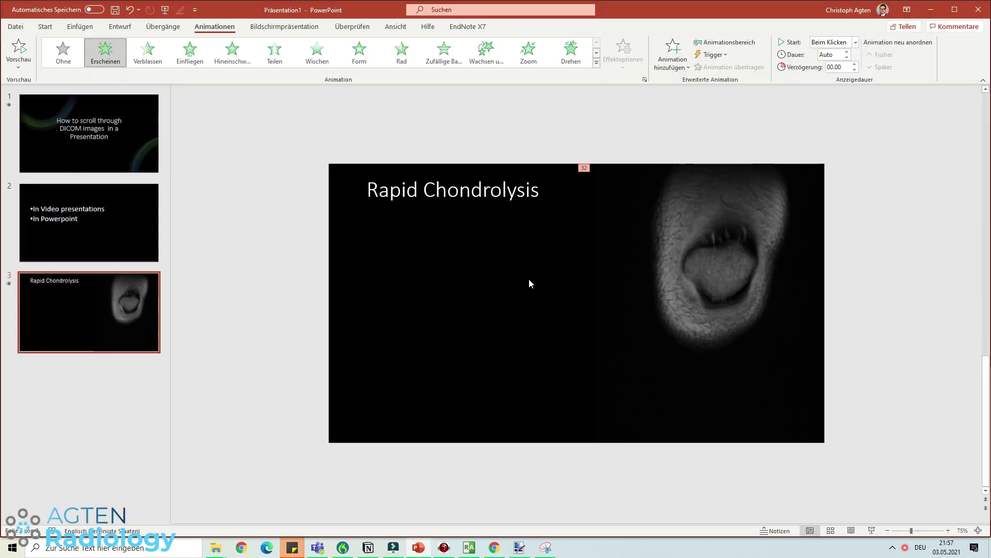
right_click(105, 371)
click(138, 411)
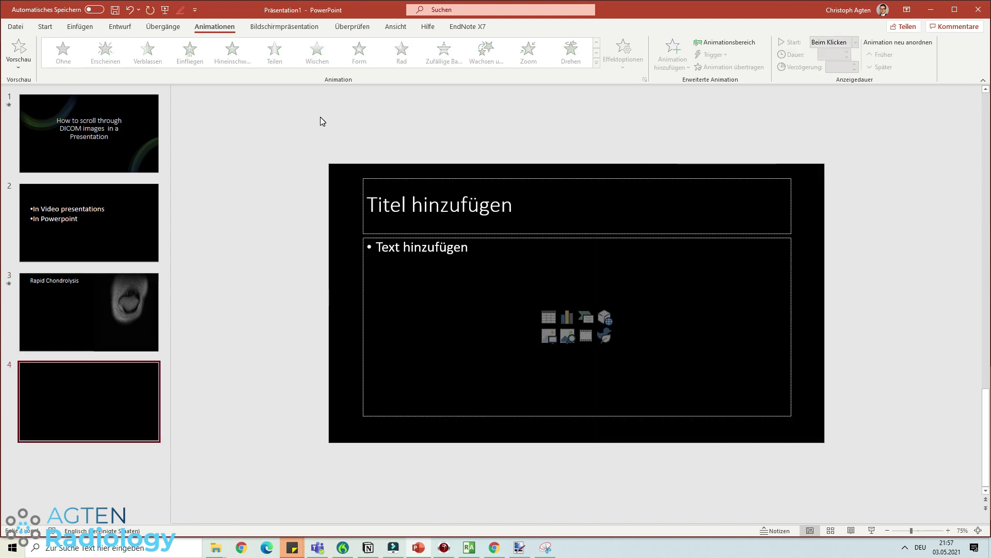
drag(320, 121, 918, 458)
key(Delete)
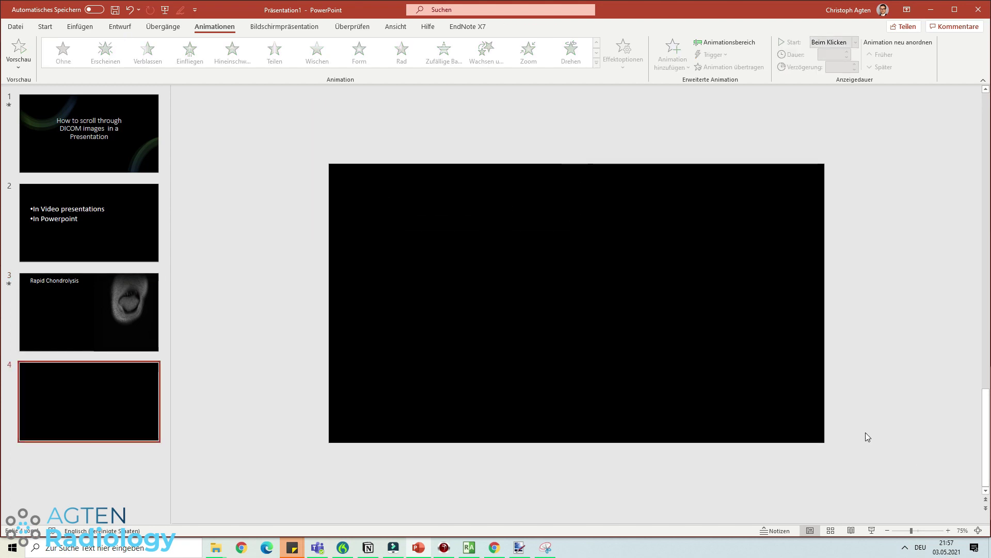
- Insert all 32 knee MRI JPEGs from this computer onto slide 4
click(45, 27)
click(71, 27)
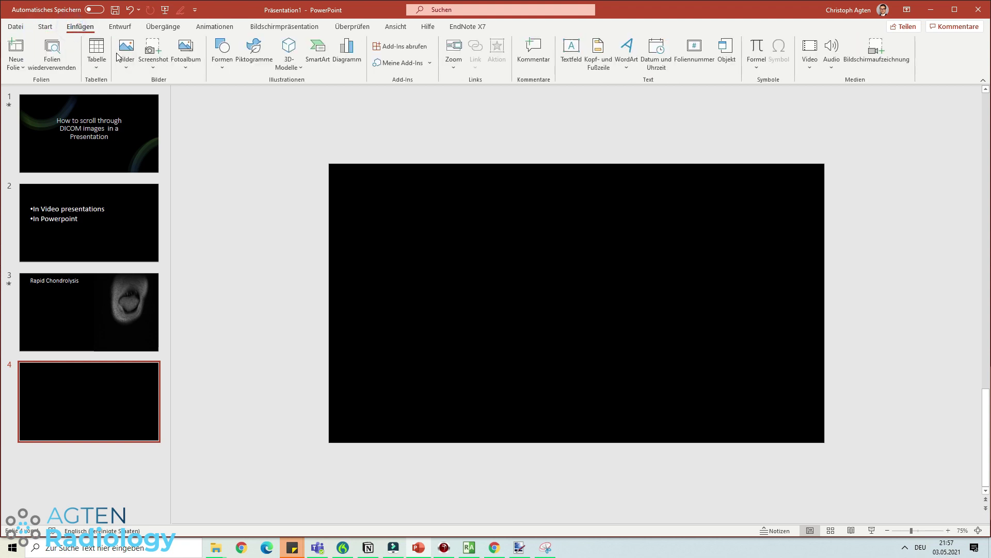
click(122, 49)
click(141, 93)
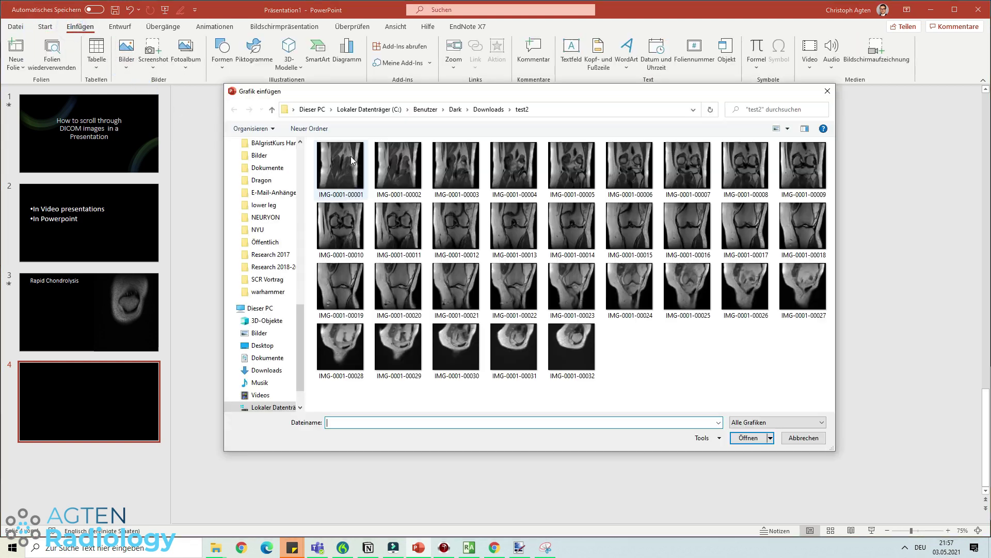
drag(321, 395, 832, 142)
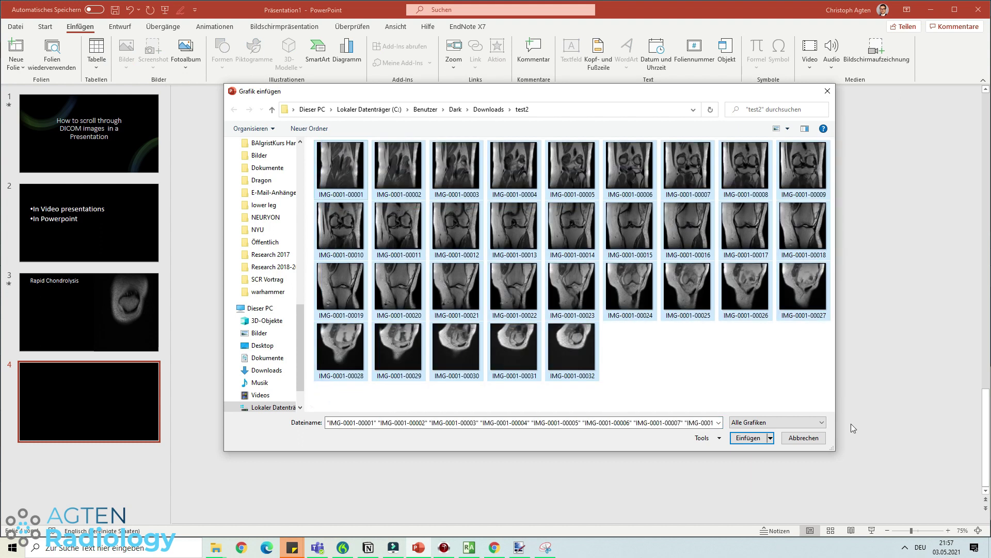
click(738, 440)
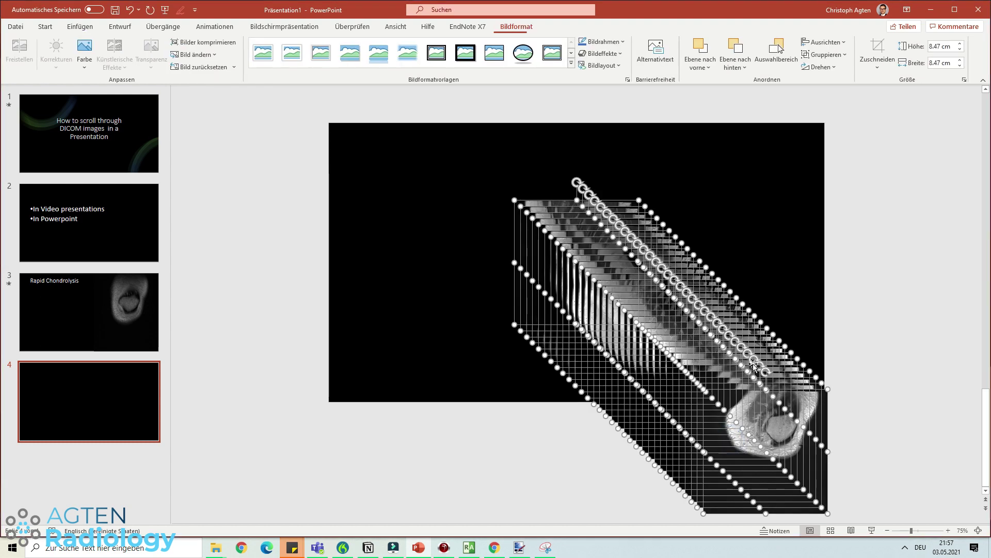
- Centre the images into one stack and enlarge it to full slide height, 19.05 x 19.05 cm
click(825, 41)
click(826, 70)
click(825, 42)
click(845, 115)
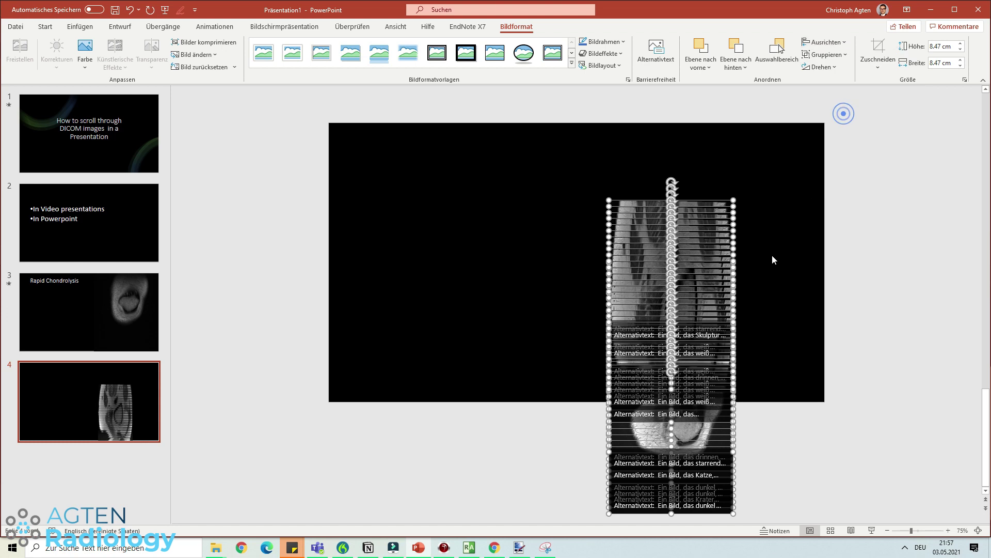
drag(677, 387, 468, 216)
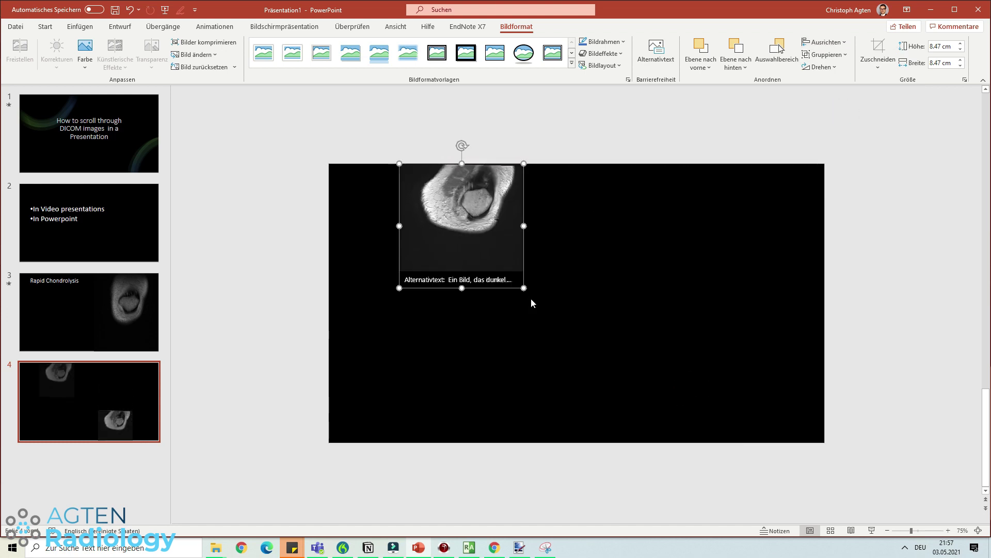
drag(524, 290, 678, 442)
drag(510, 298, 540, 299)
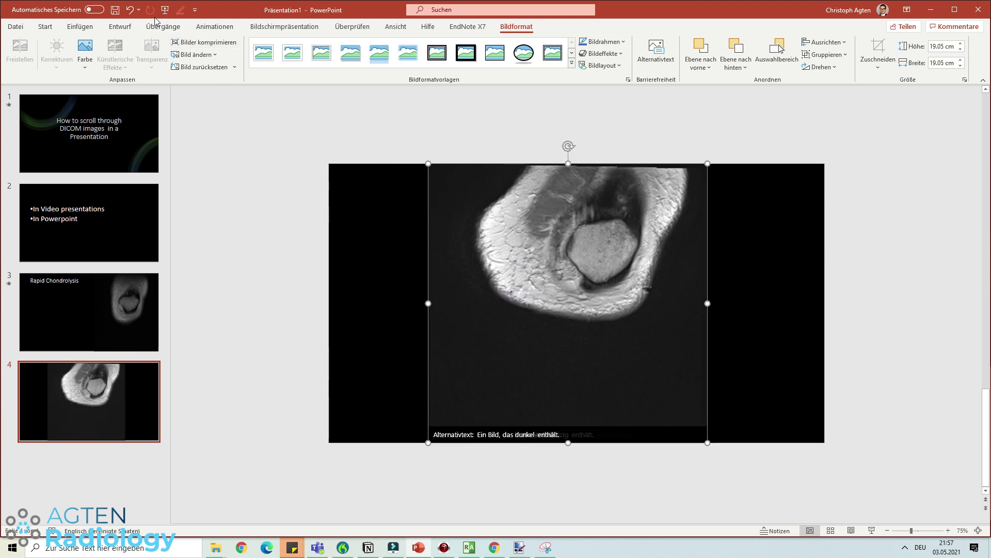
- Apply an Erscheinen animation starting Beim Klicken to slide 4's image stack and run the slideshow
click(215, 26)
click(105, 52)
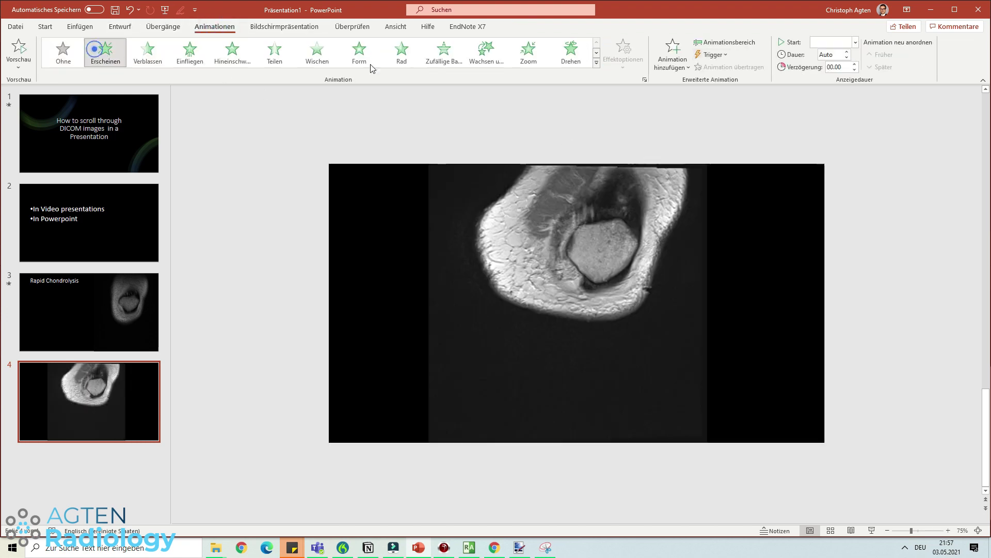
click(856, 42)
click(851, 43)
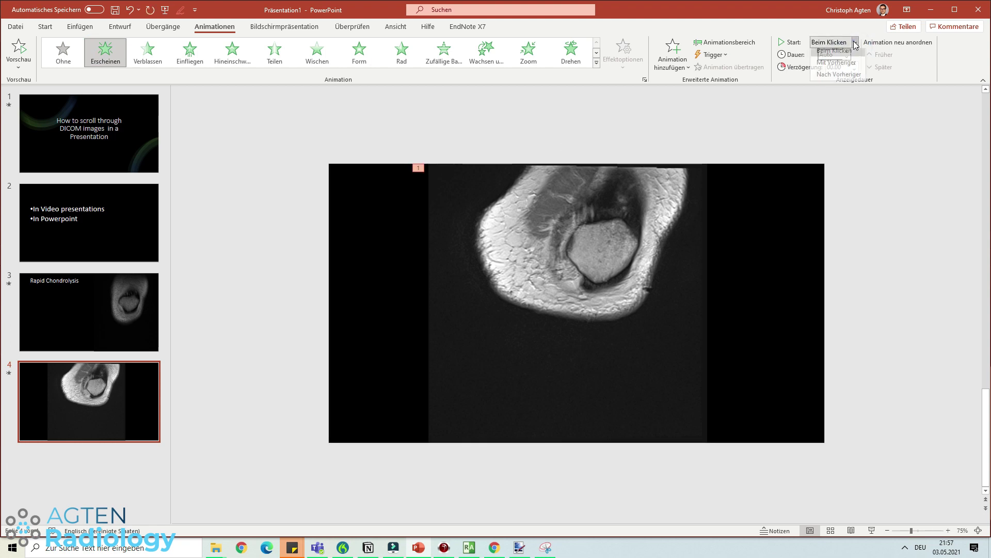
click(850, 45)
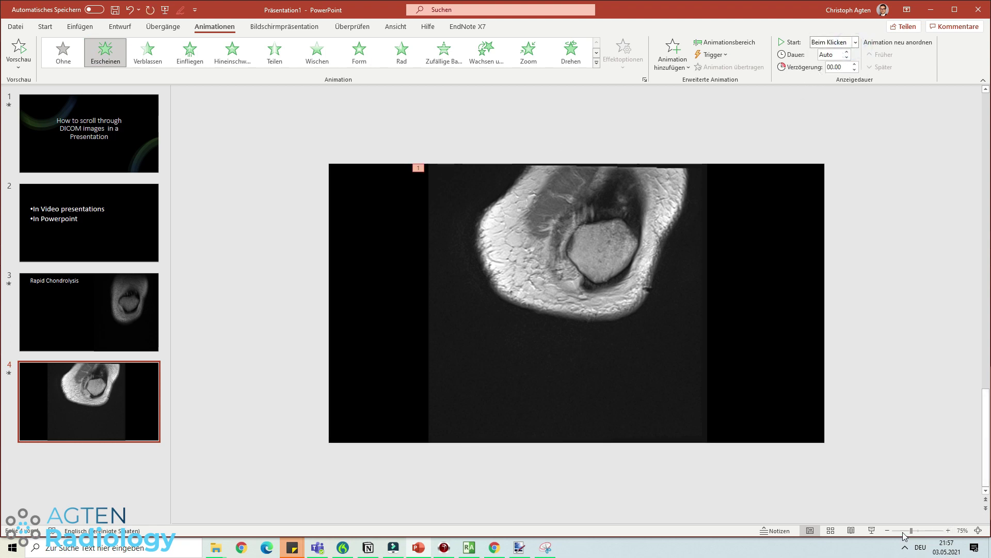
click(872, 530)
click(447, 203)
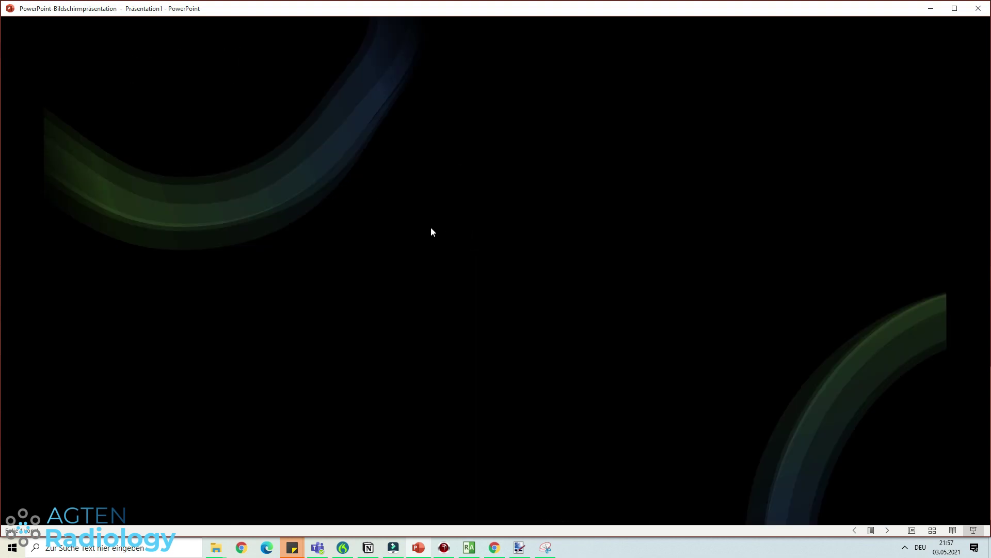
- Advance the slideshow past the bullet and Rapid Chondrolysis slides to the coronal knee MRI slide
click(449, 213)
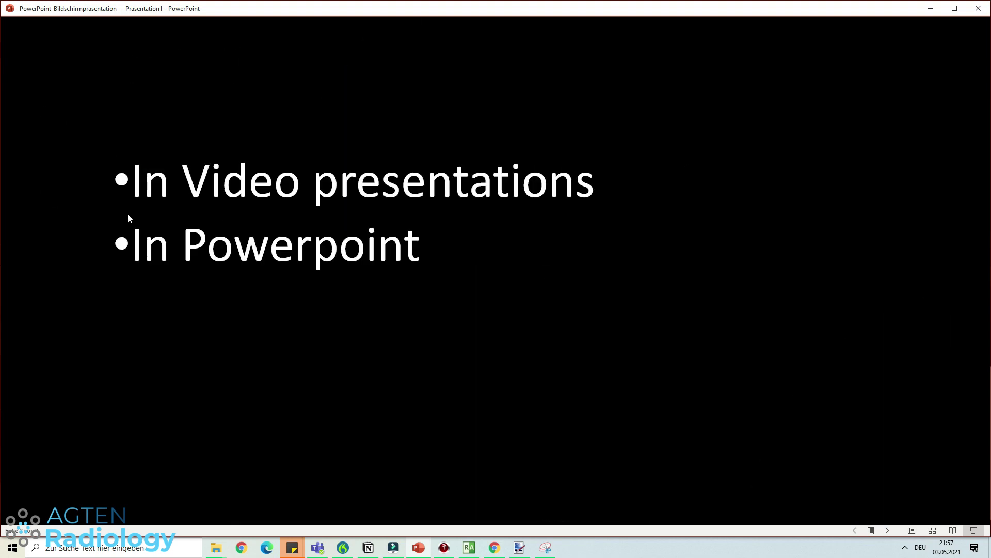
click(479, 195)
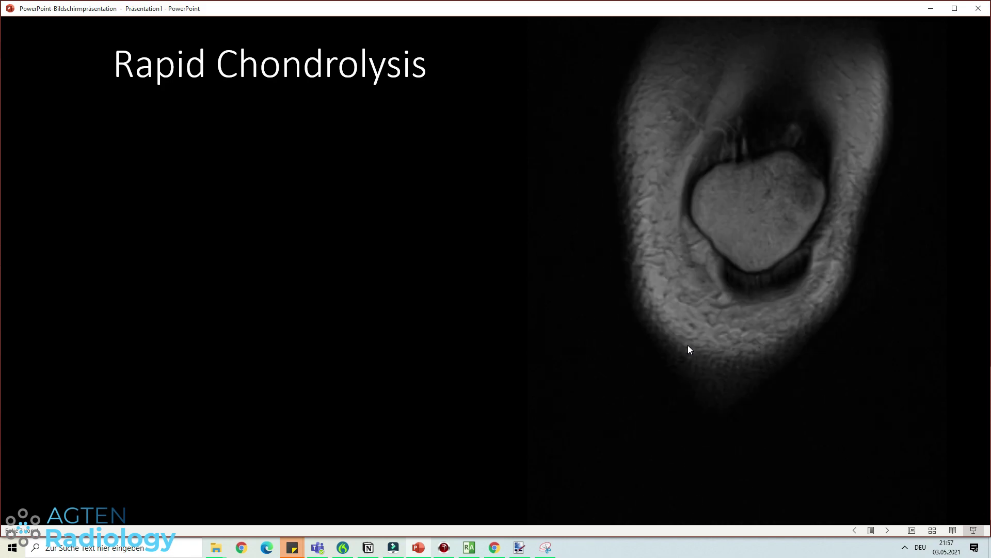
click(688, 345)
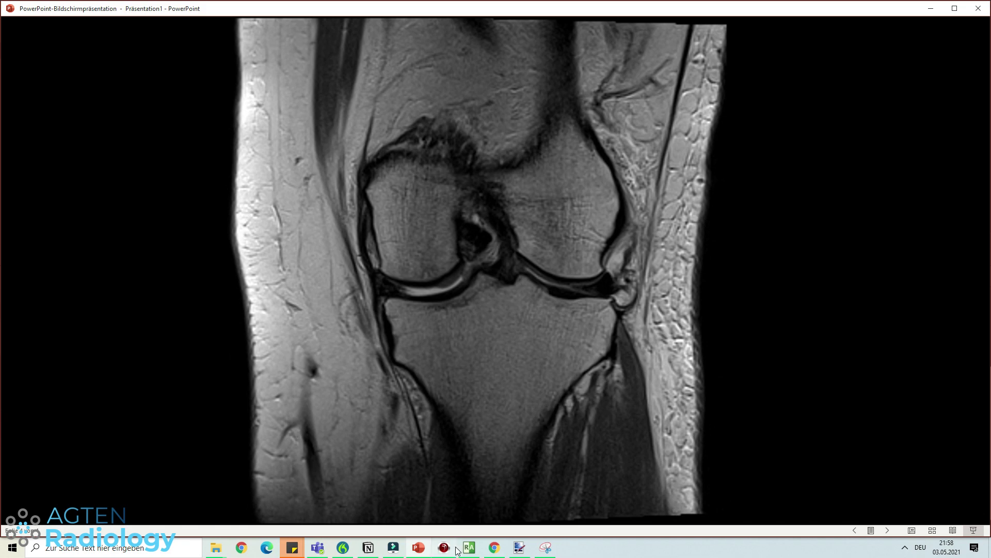
- Bring Chrome's msk.agten.org MSK Radiology Fellowship page forward and scroll down through it
click(513, 505)
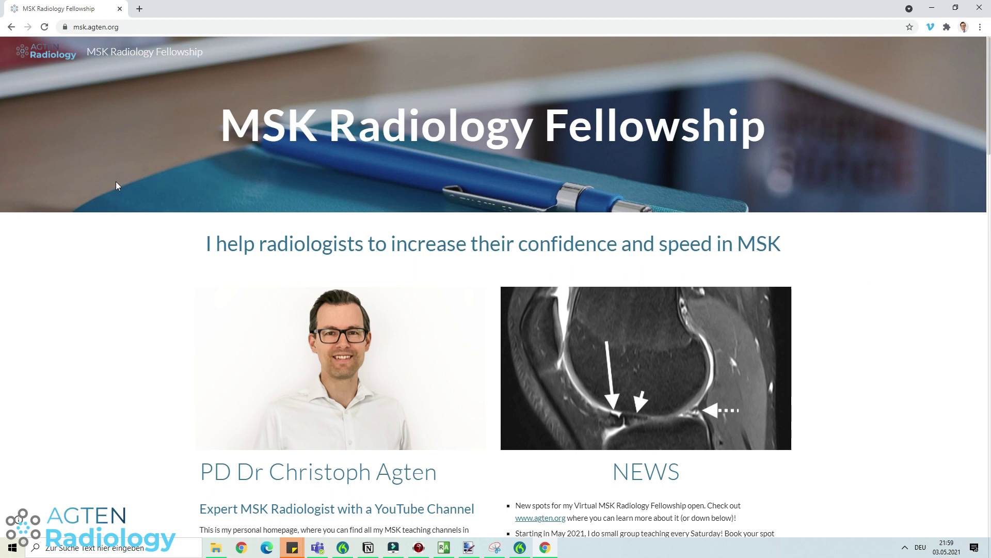
scroll(222, 320, down, 2)
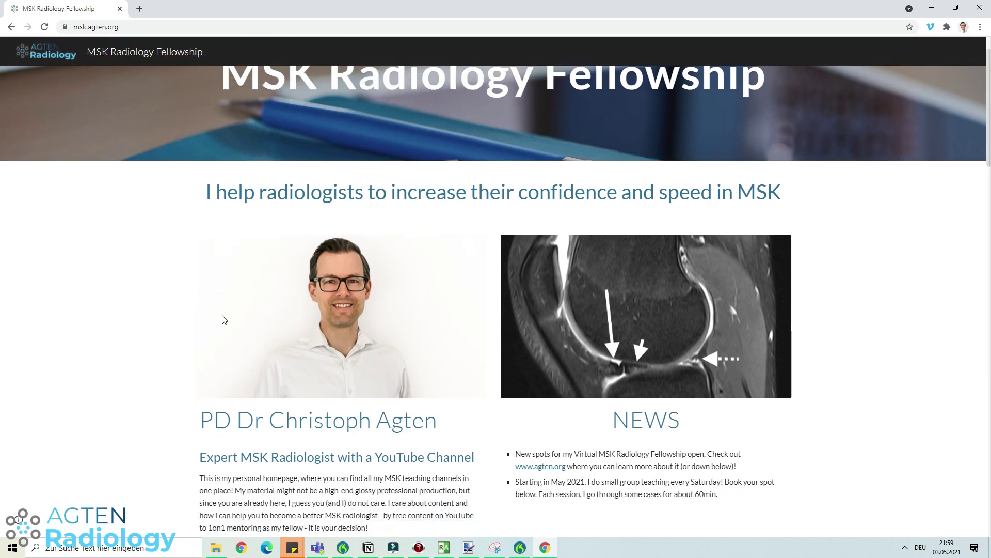
scroll(234, 201, up, 2)
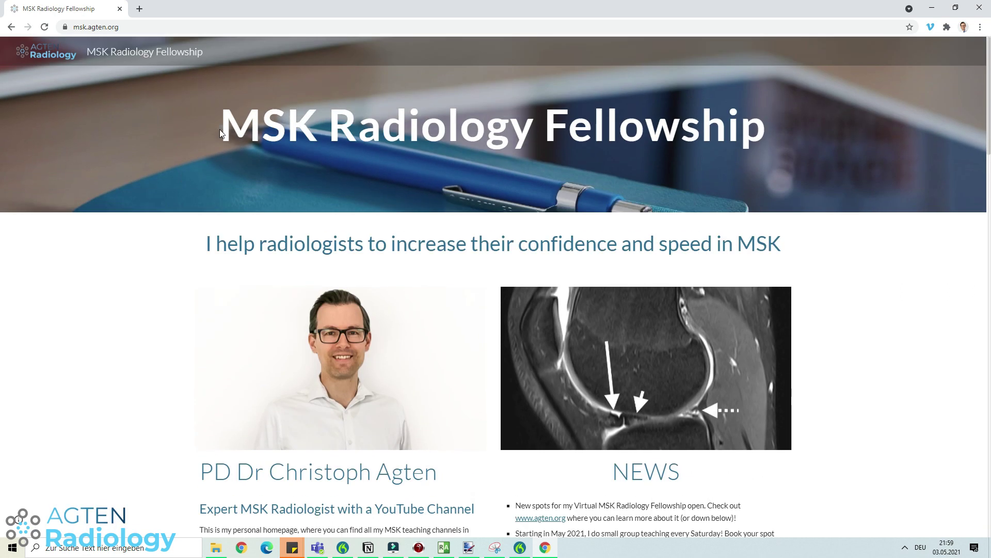
scroll(312, 209, down, 4)
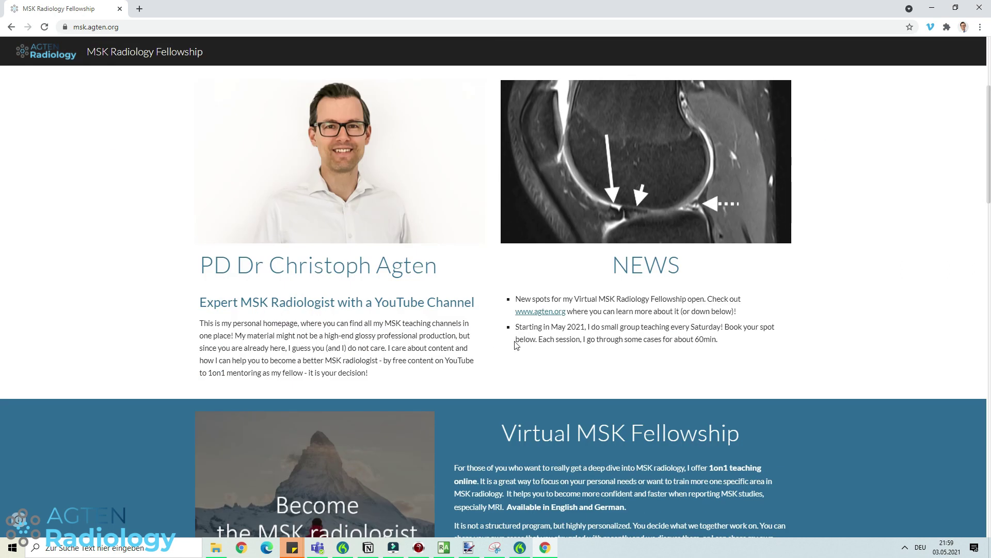
scroll(516, 345, down, 4)
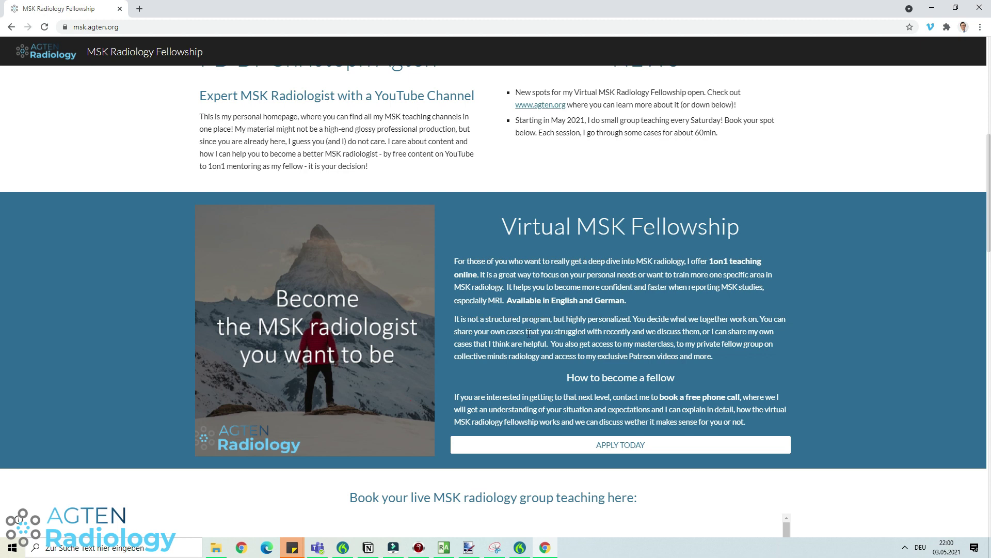
scroll(532, 335, down, 1)
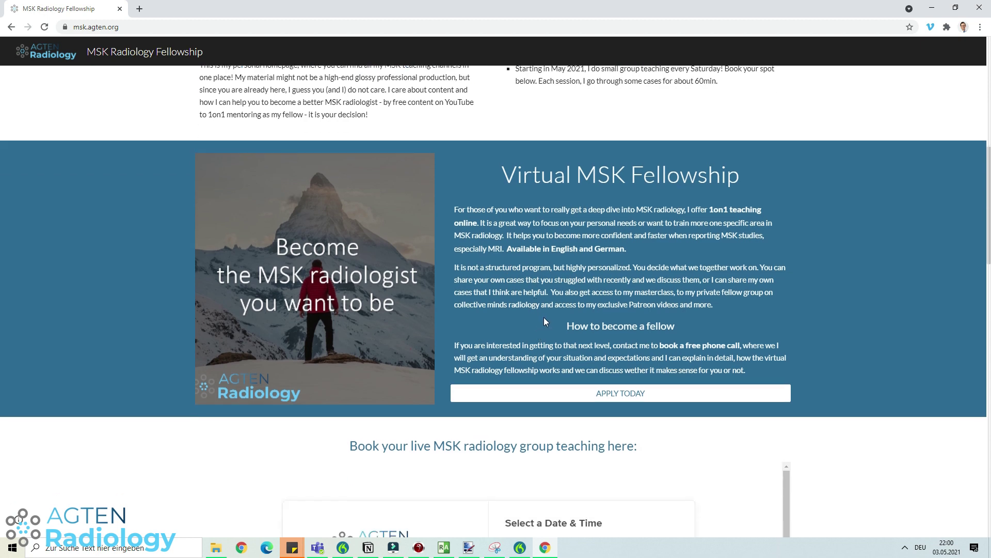
scroll(542, 317, down, 1)
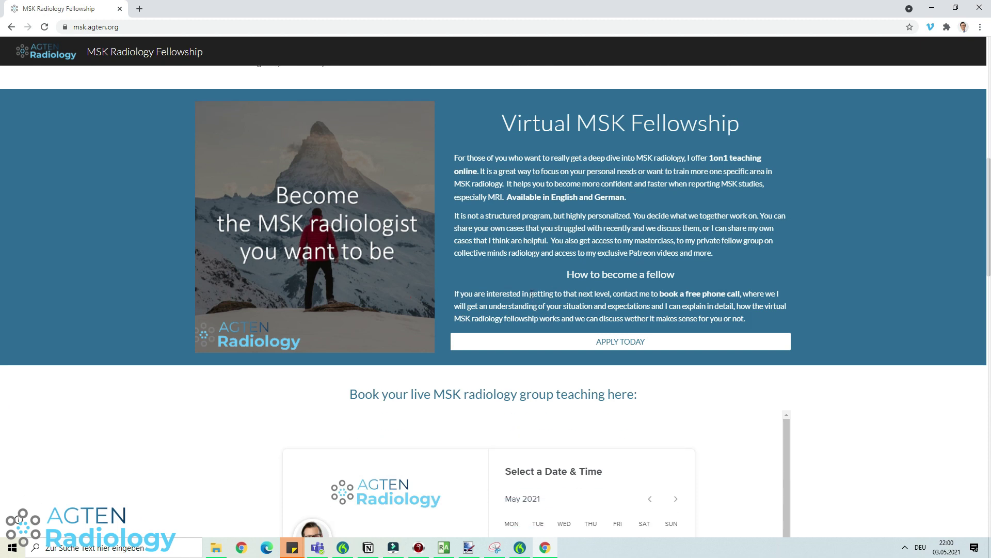
scroll(526, 283, down, 3)
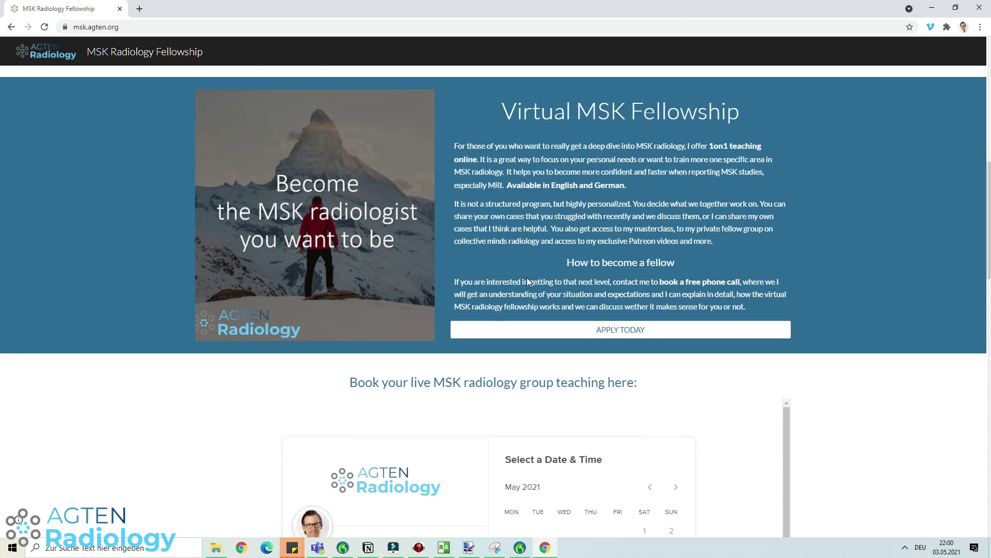
scroll(330, 251, down, 2)
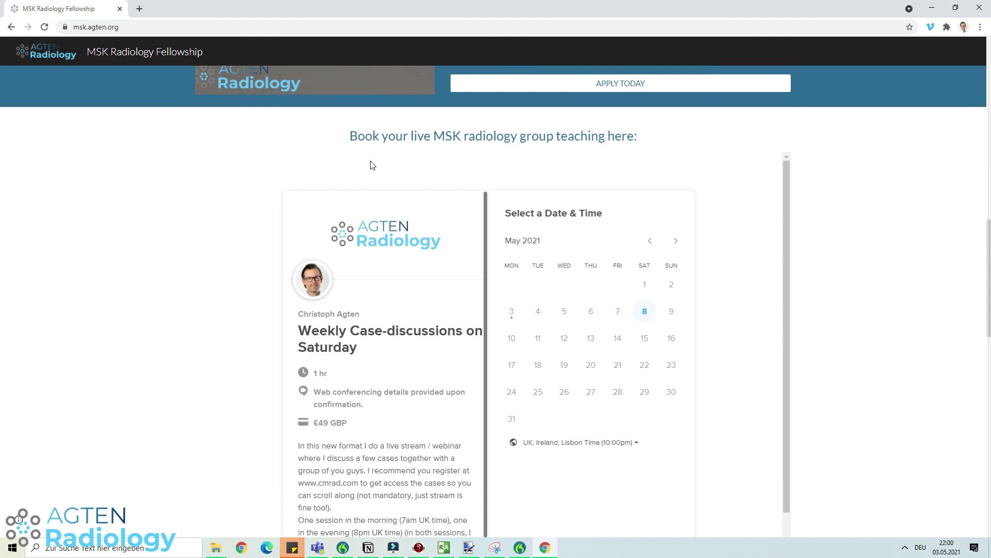
scroll(464, 170, down, 1)
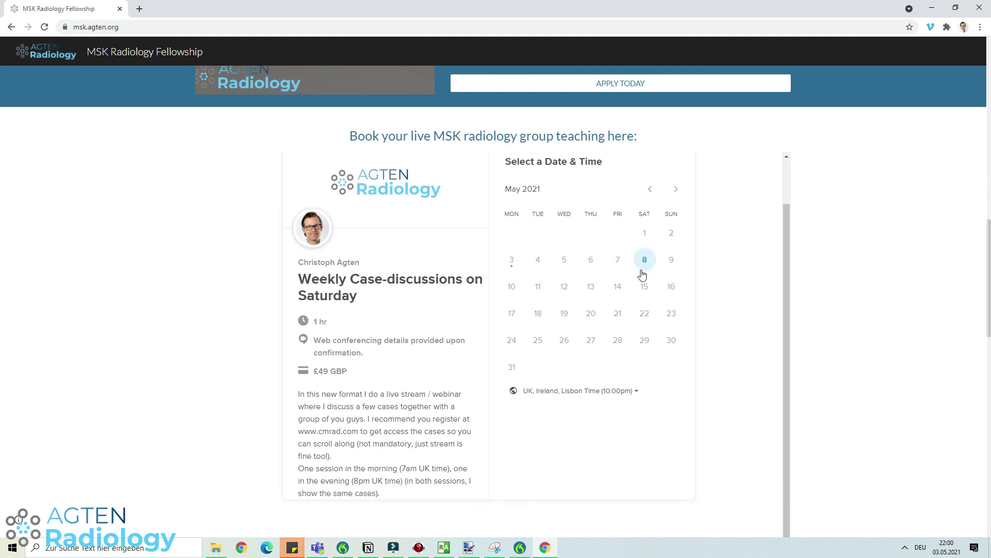
- Browse further to the Virtual MSK Fellowship offer and weekly case-discussion booking calendar
scroll(389, 380, up, 1)
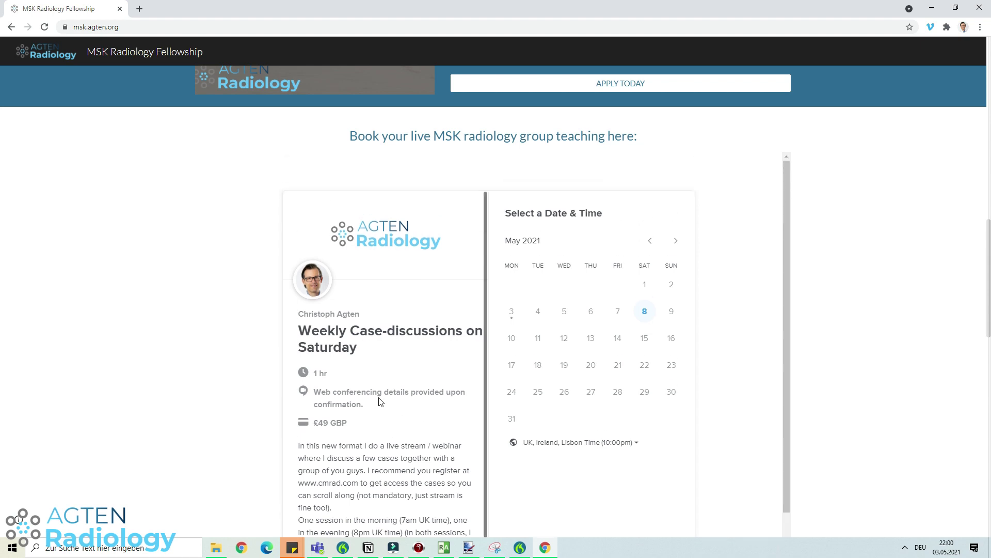
scroll(494, 466, down, 1)
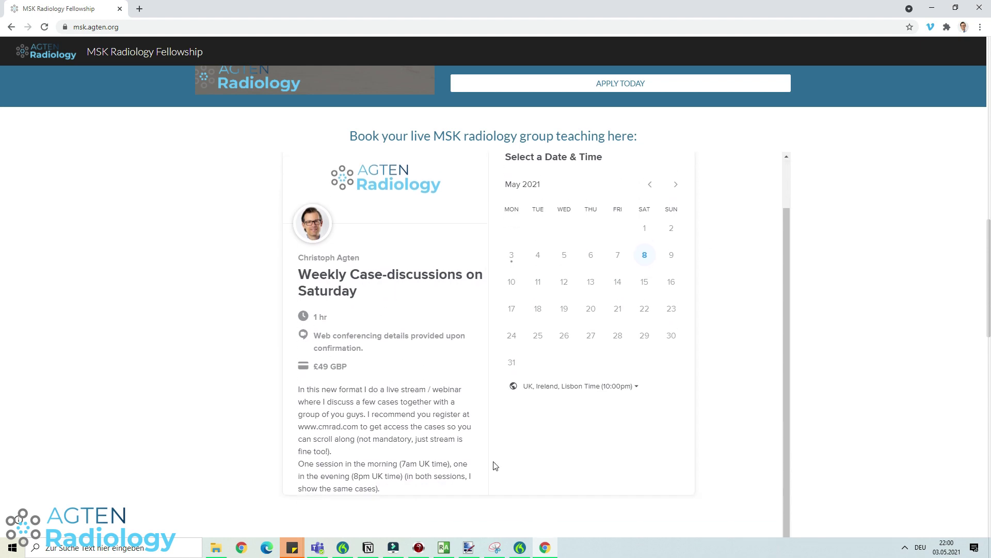
scroll(772, 438, down, 2)
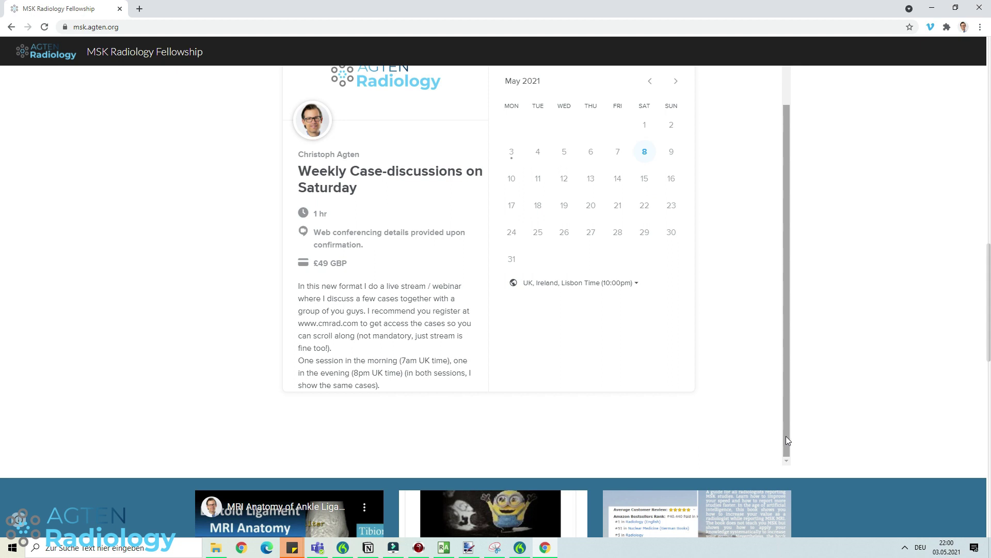
scroll(763, 413, up, 1)
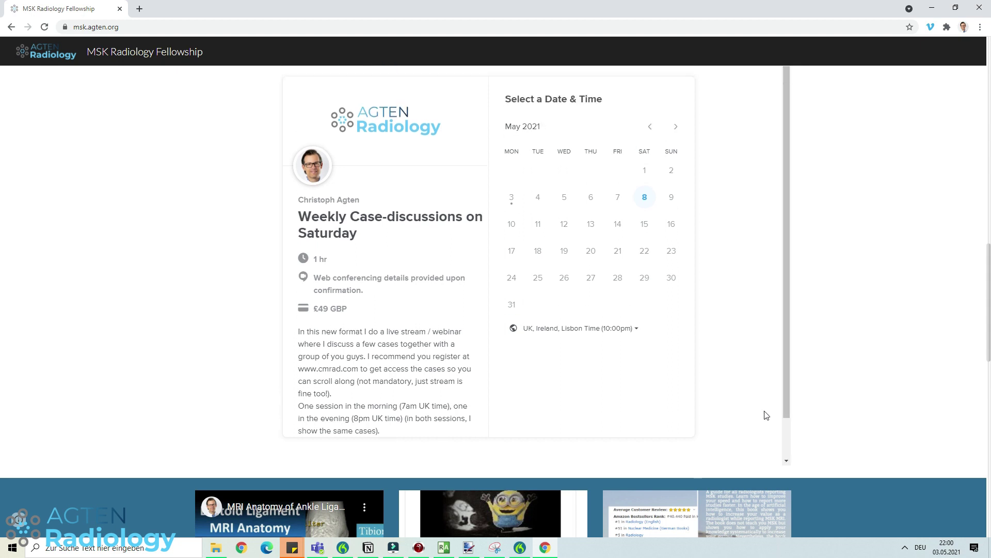
scroll(744, 373, down, 1)
scroll(724, 379, down, 4)
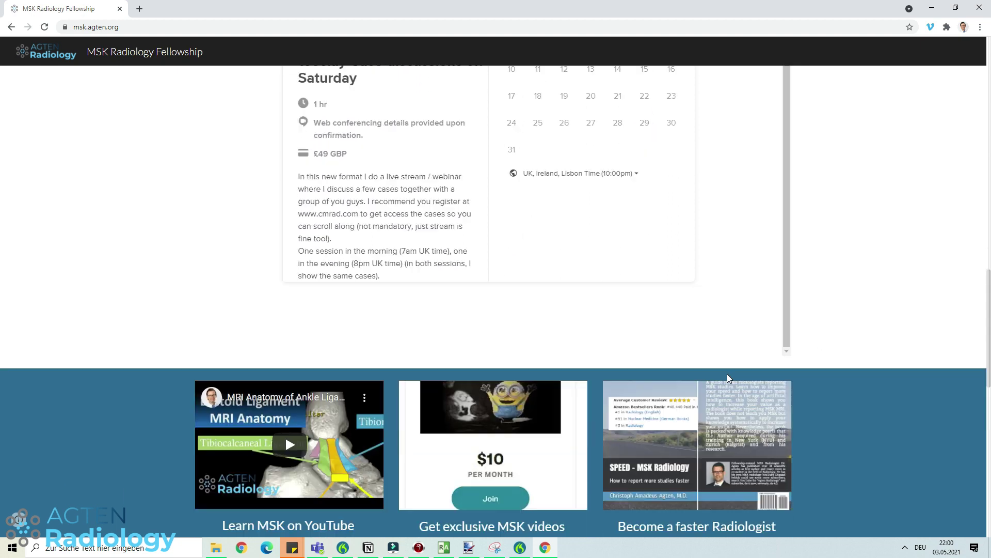
scroll(727, 326, down, 1)
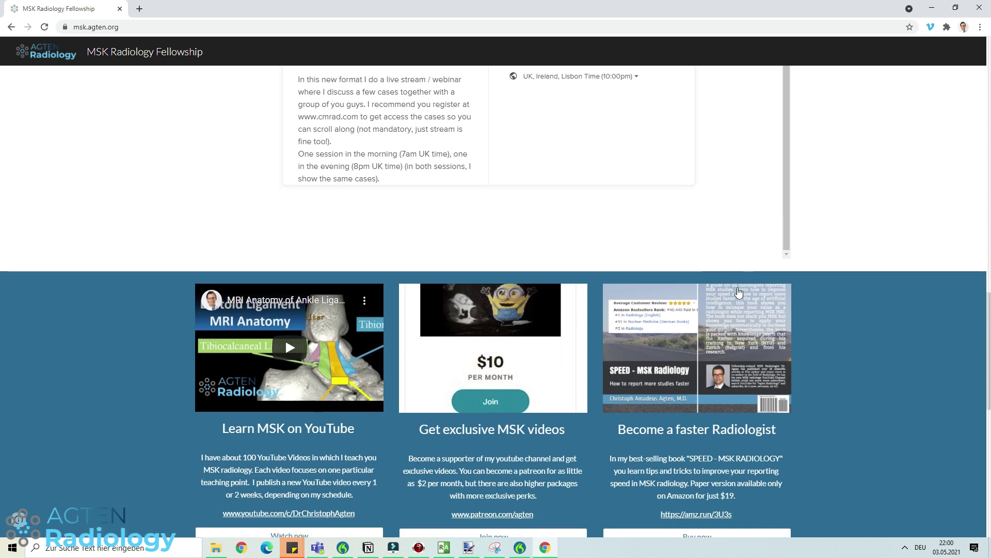
scroll(739, 294, down, 1)
scroll(371, 355, down, 9)
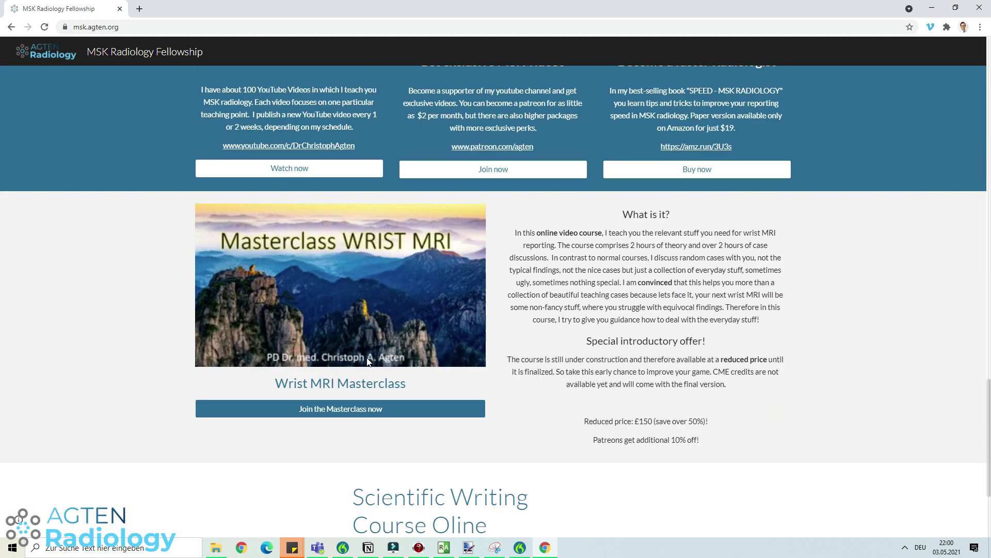
scroll(430, 380, up, 20)
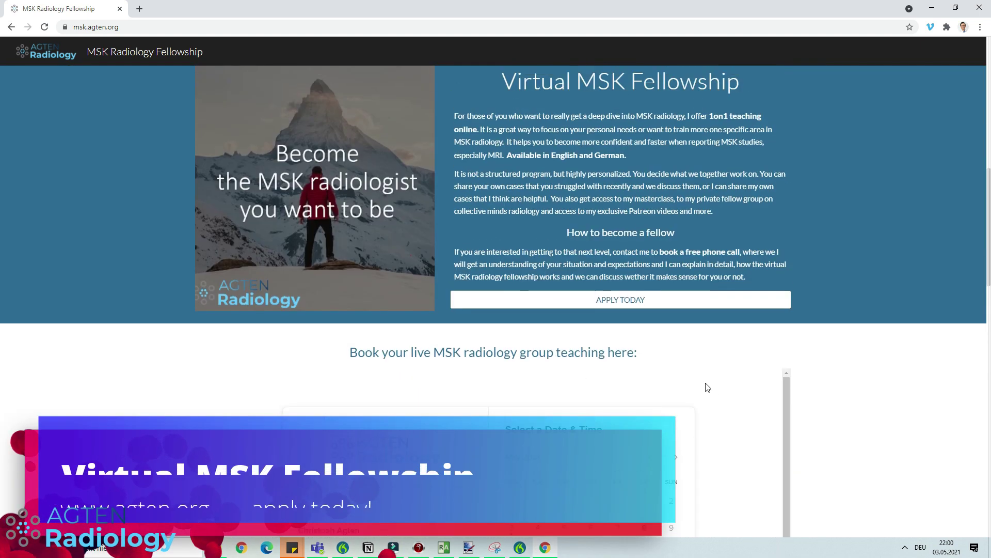